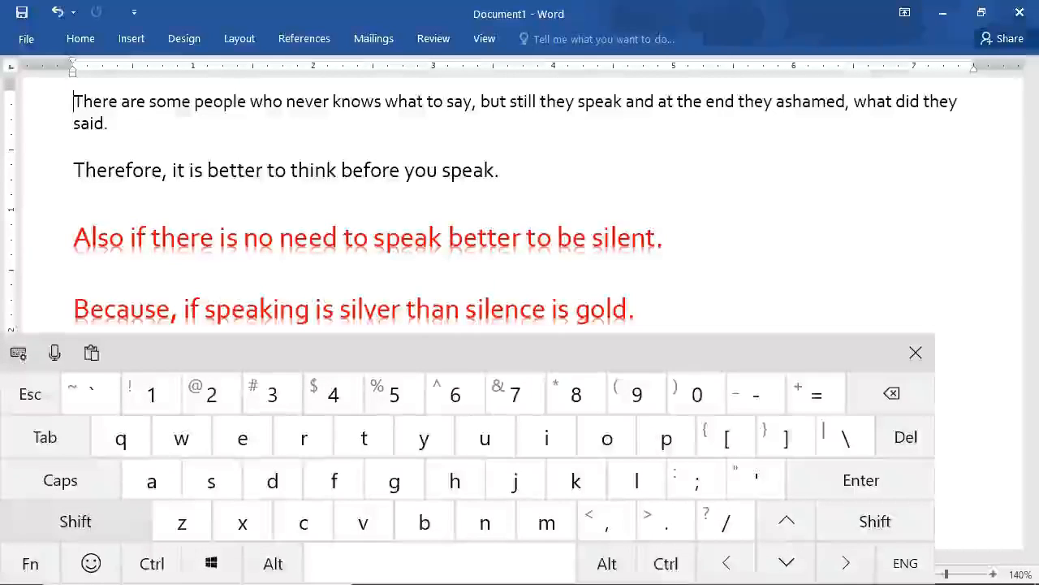
Select the letters "Th" at the start of the first paragraph, extending the selection one character at a time.
click(104, 520)
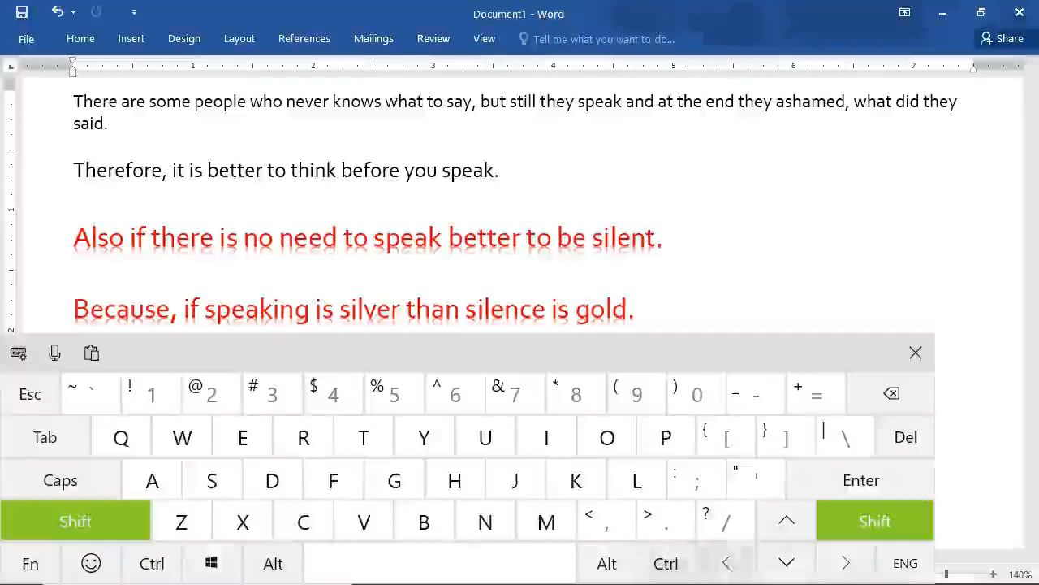
click(846, 563)
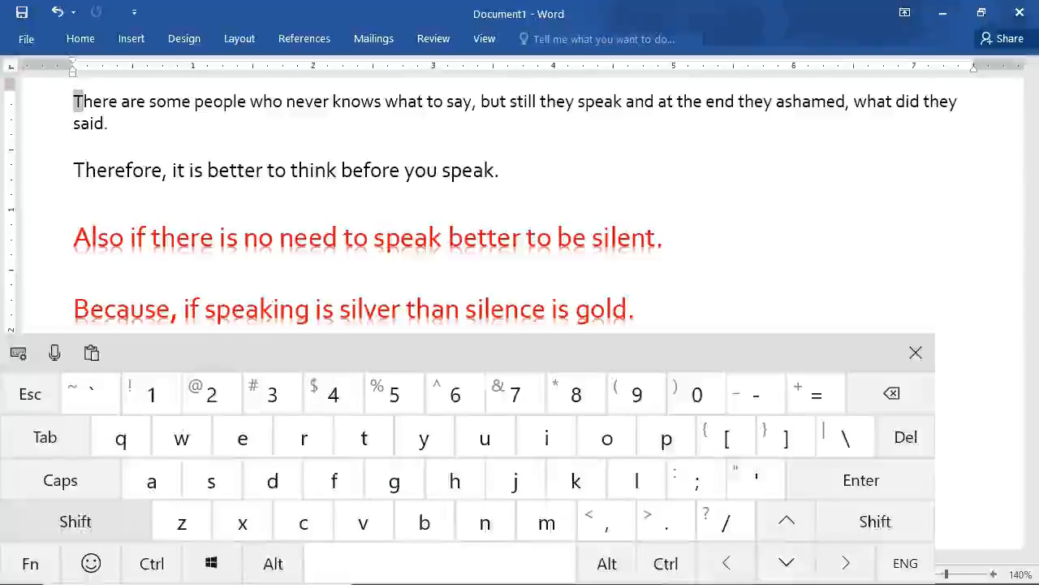
click(874, 521)
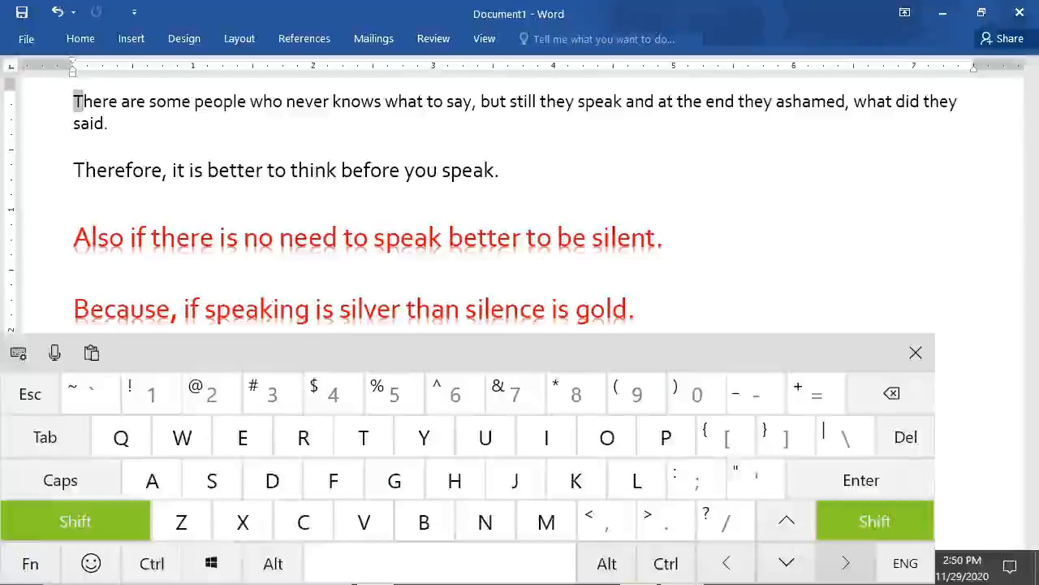
click(846, 563)
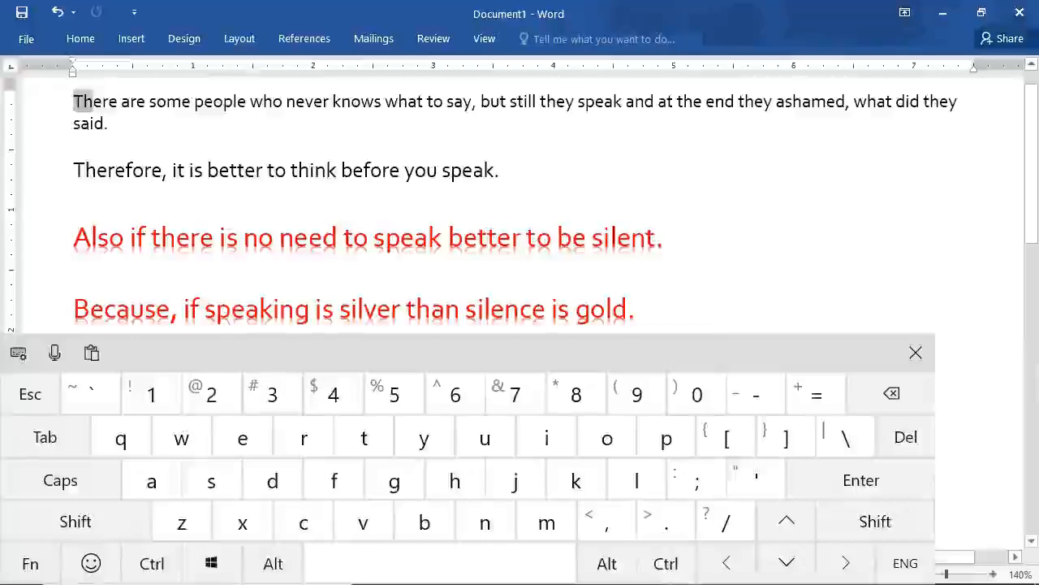
Select "There are some people who" in the first sentence and clear the selection with the cursor before "people".
scroll(95, 106, up, 1)
scroll(90, 118, up, 1)
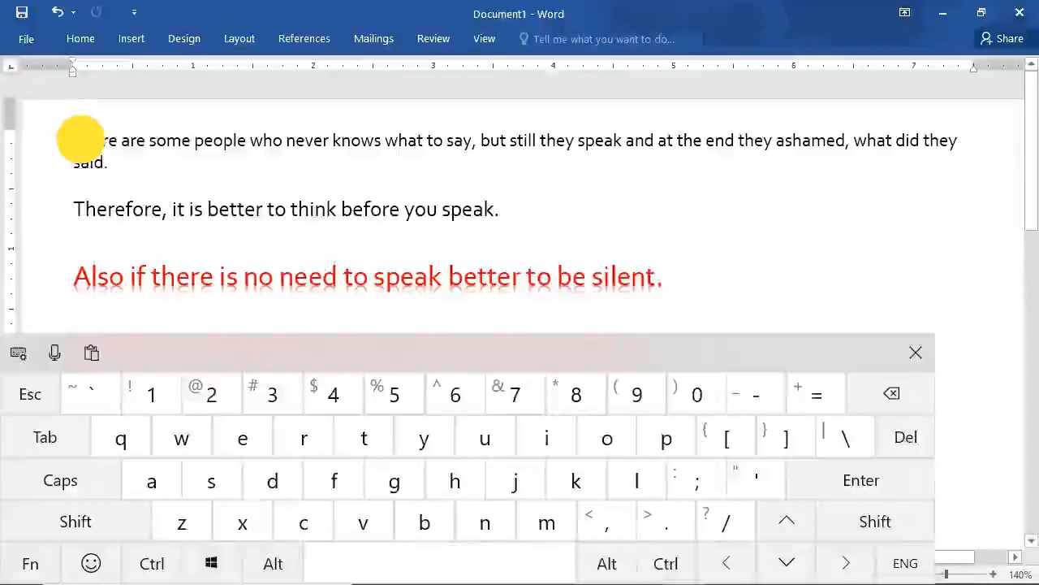
drag(77, 139, 286, 140)
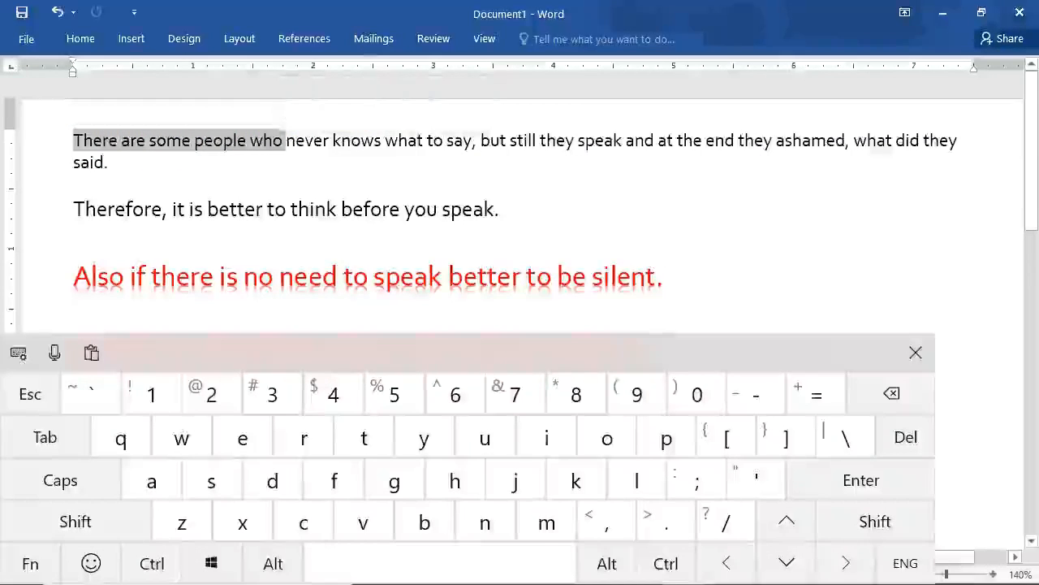
click(192, 142)
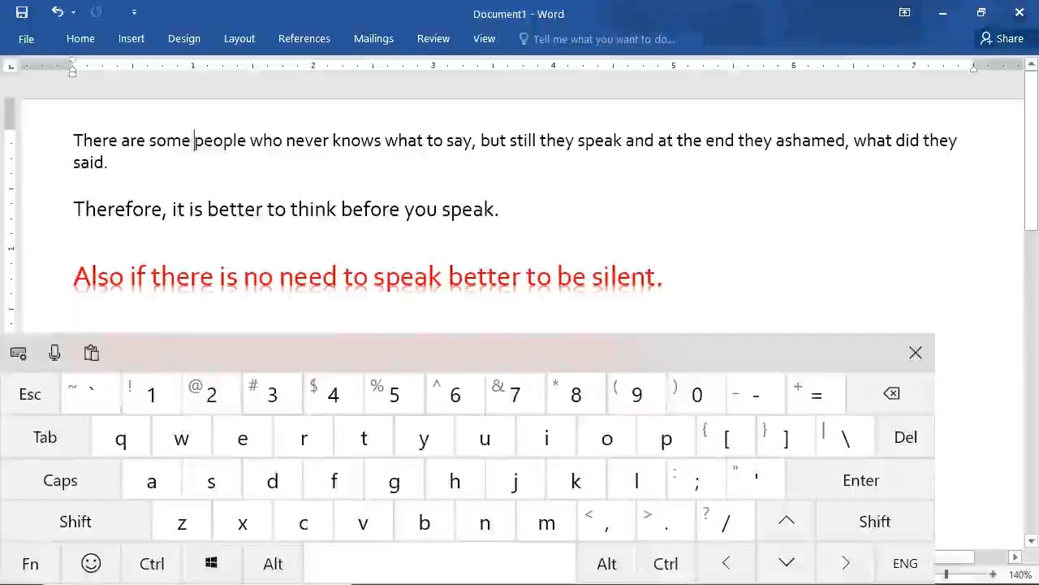
Select the "y" of "say" in the first line backward from the cursor, and clear the selection.
click(472, 142)
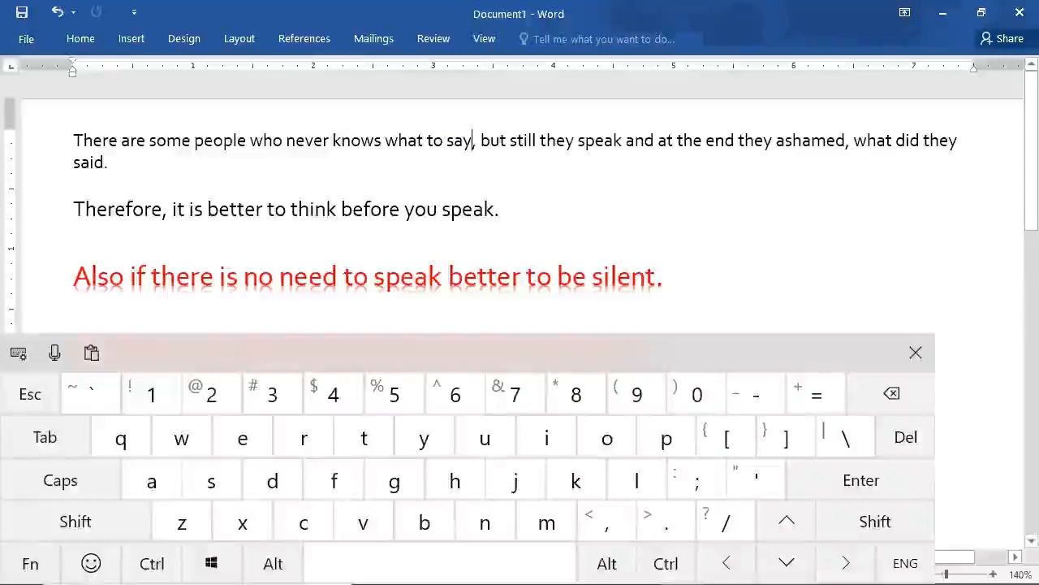
click(874, 520)
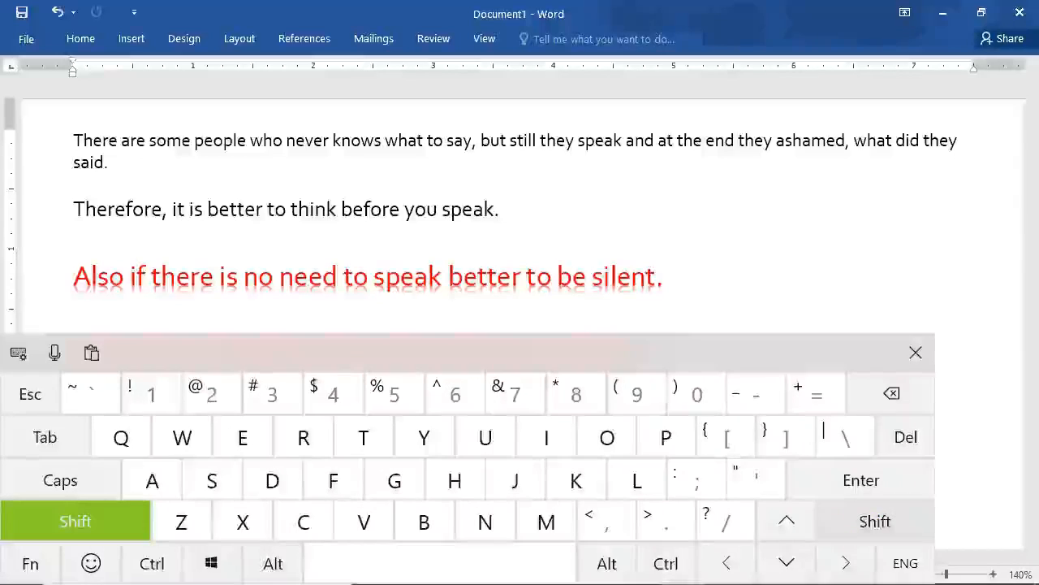
click(874, 520)
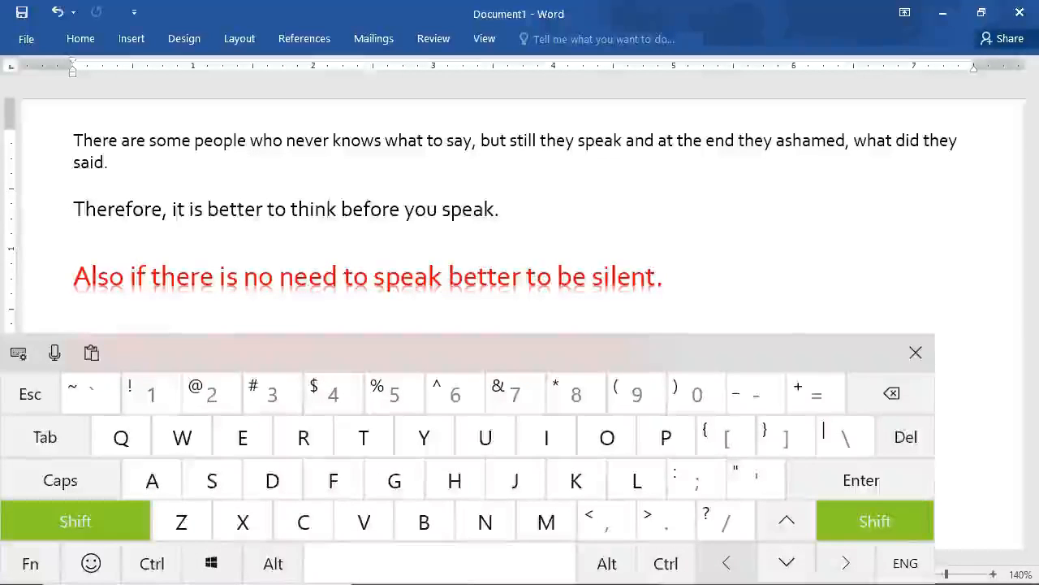
click(726, 563)
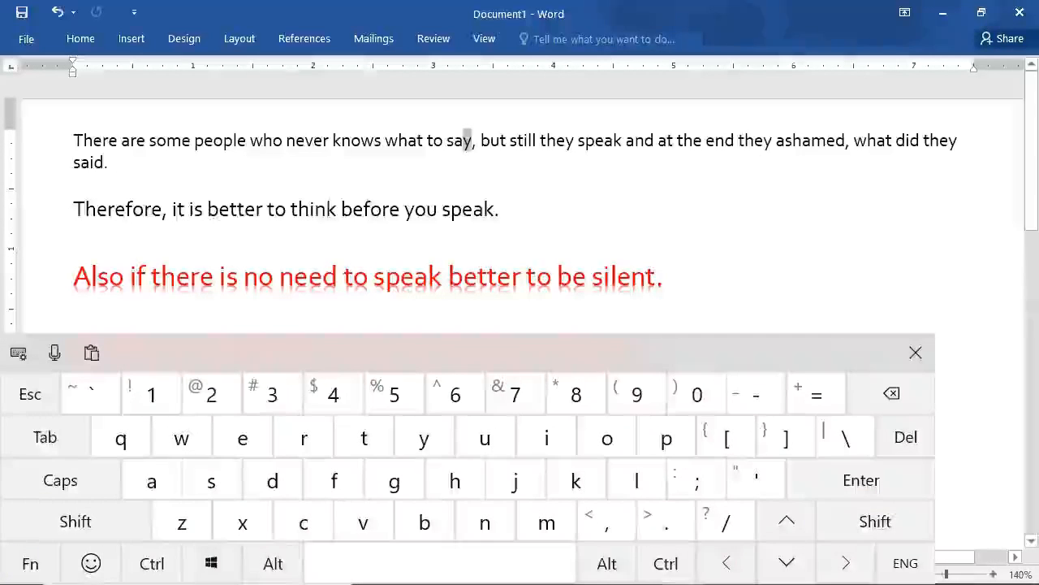
click(463, 141)
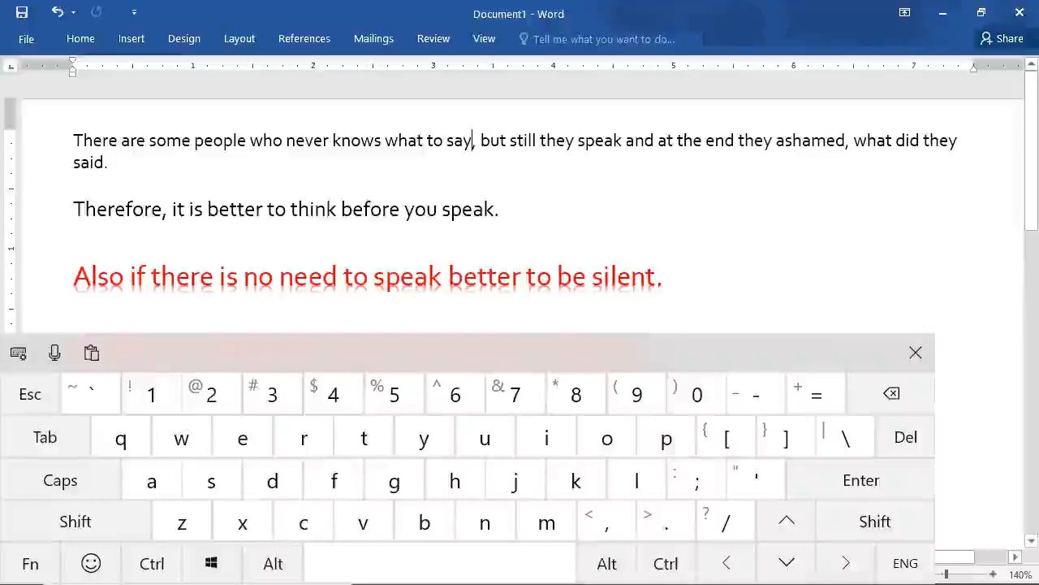
Select from "say" back to the start of the first line, and swing the selection forward to the end of "said.".
click(468, 144)
mouse_move(467, 145)
mouse_down()
mouse_move(227, 144)
mouse_move(100, 130)
mouse_up()
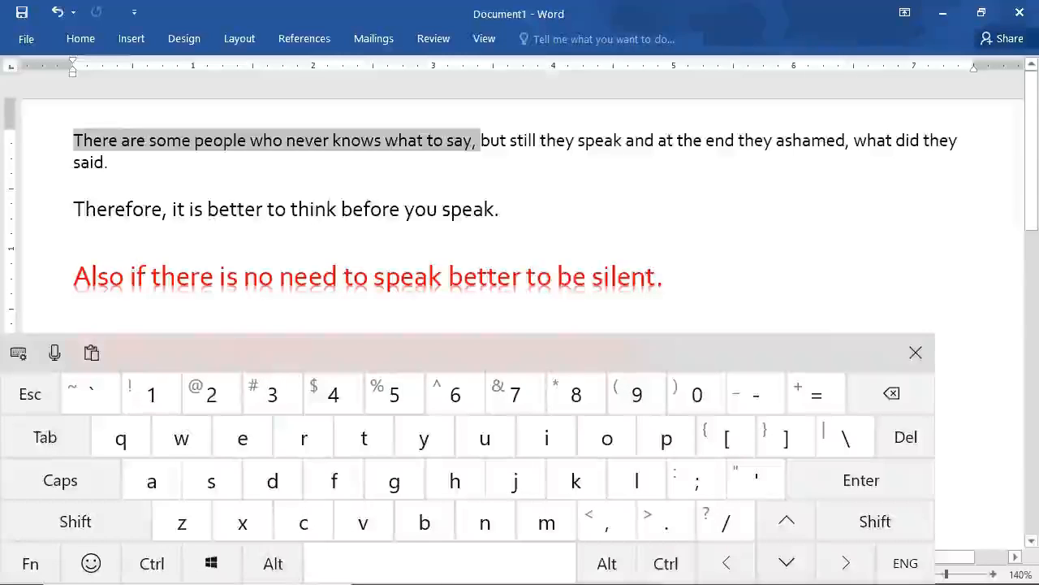
drag(99, 130, 159, 166)
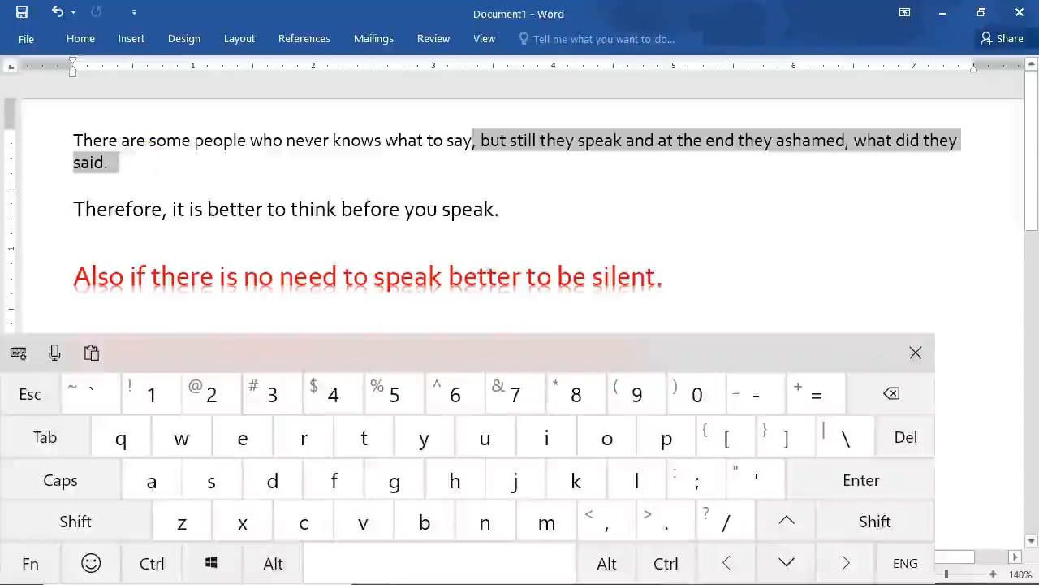
Swing the selection back and forth from "say," and end with "There are some people who never knows what to say," selected.
shift+click(69, 137)
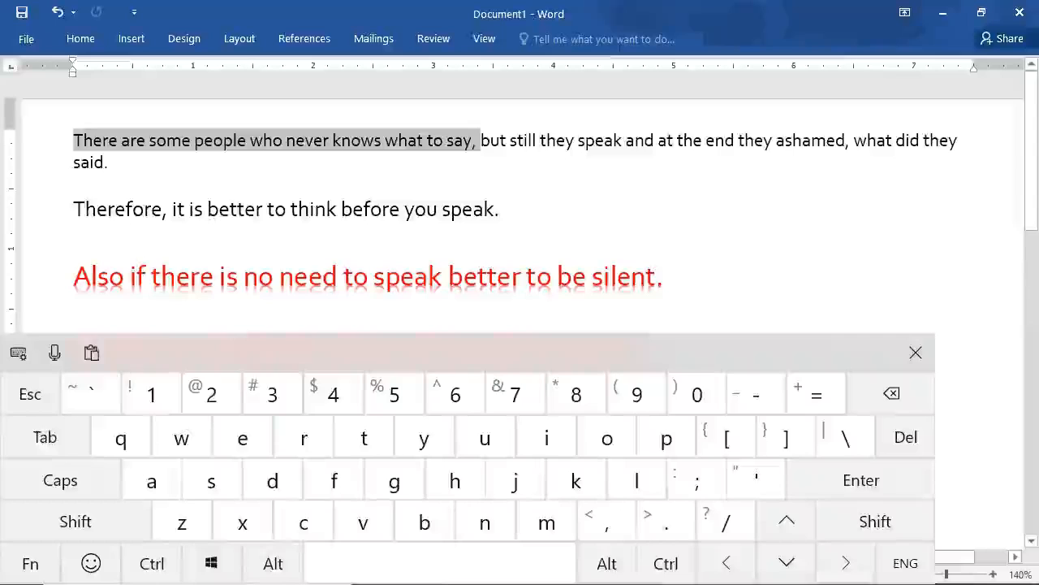
shift+click(110, 162)
shift+click(122, 144)
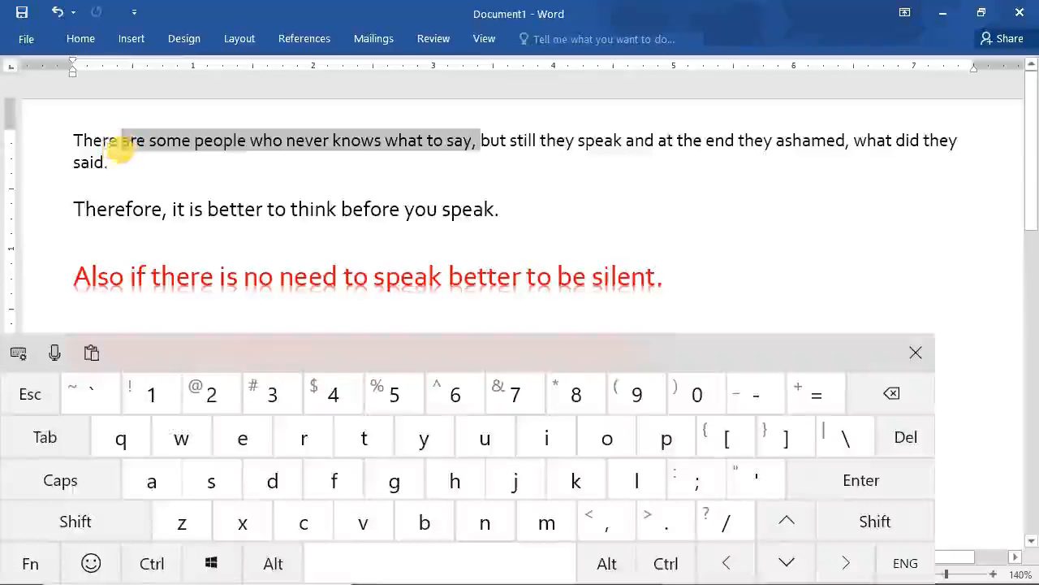
shift+click(70, 136)
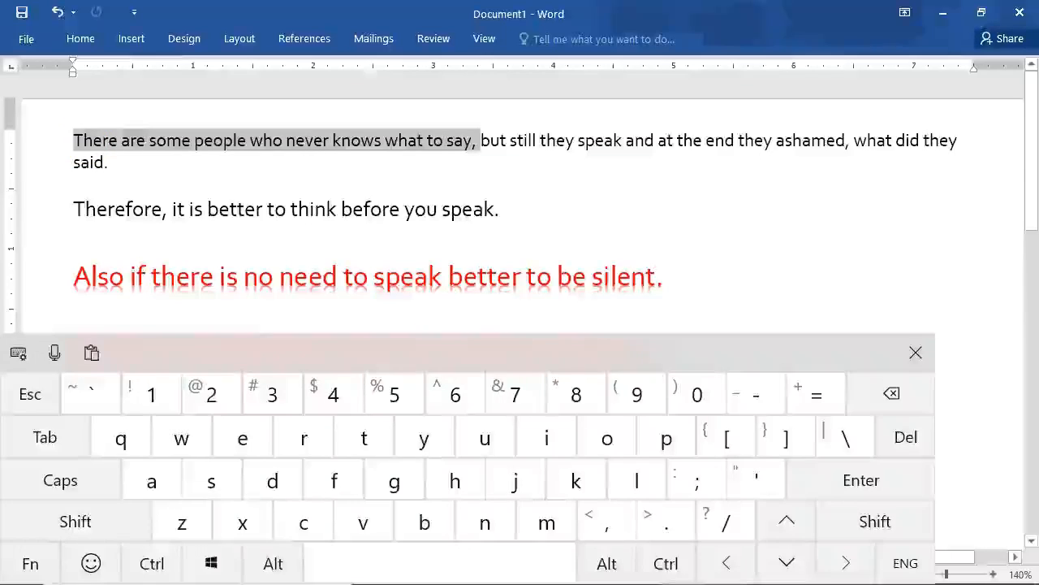
shift+click(71, 156)
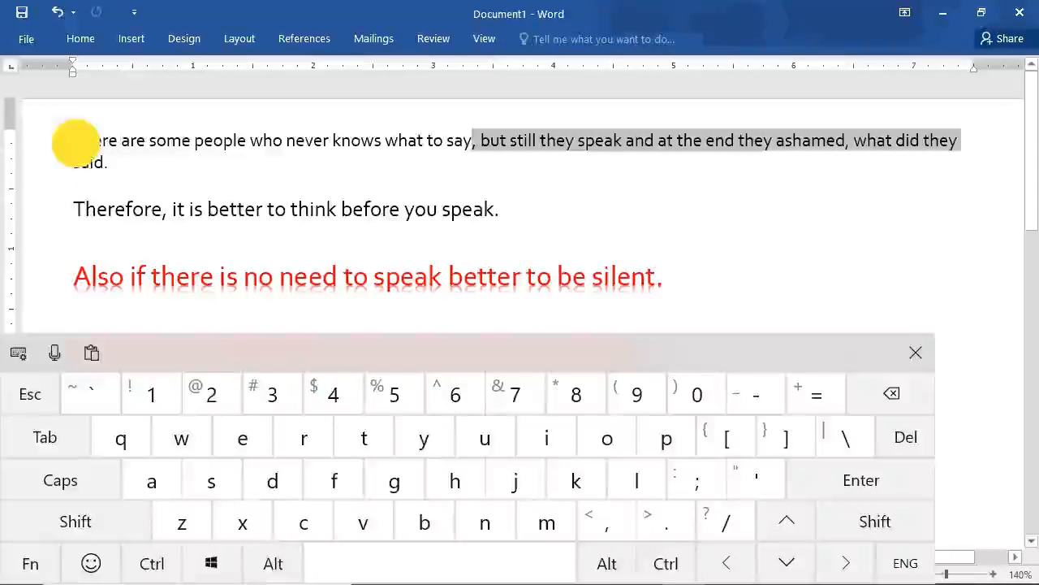
shift+click(72, 142)
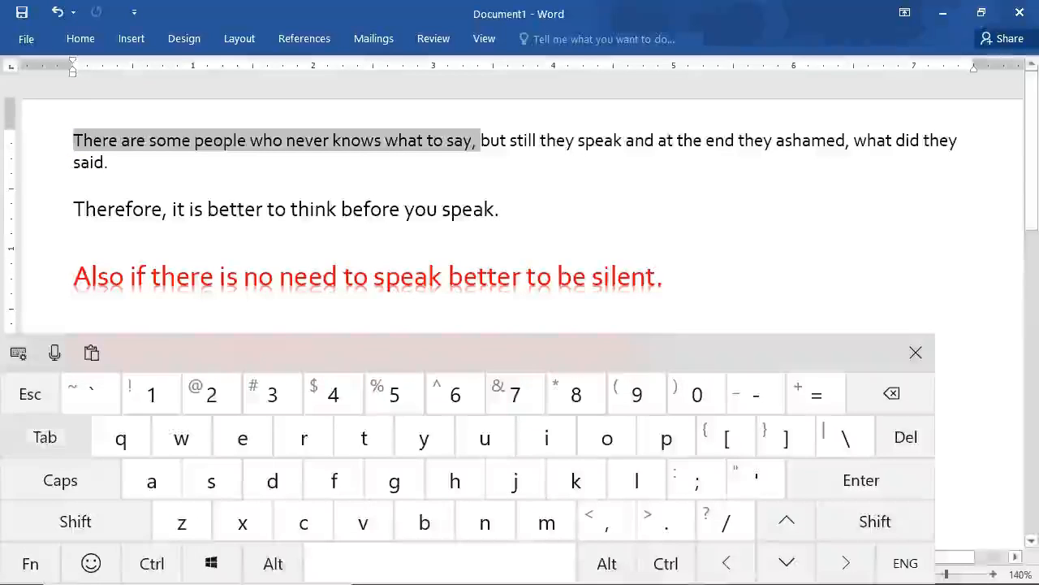
click(42, 387)
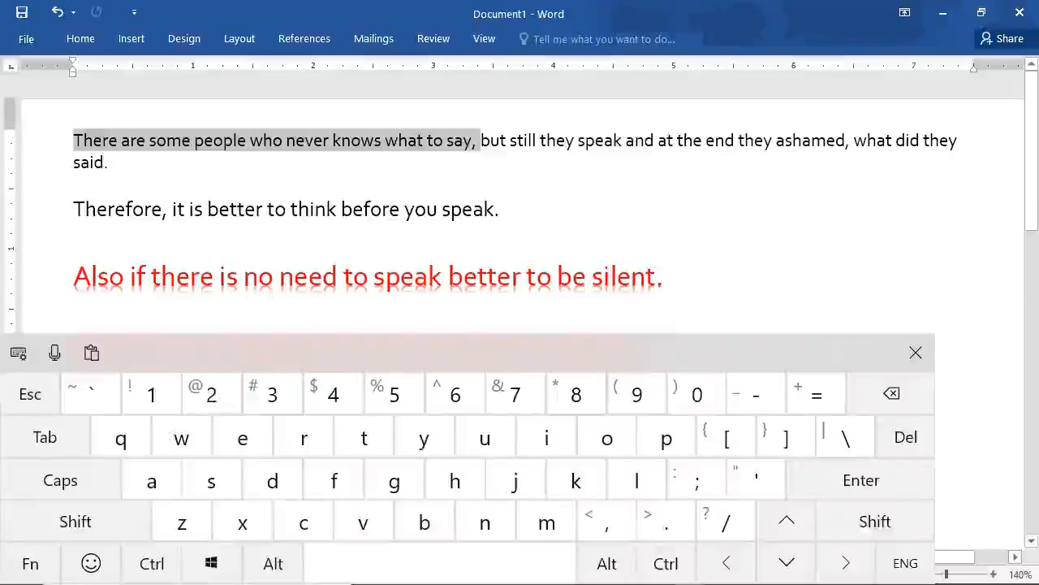
Extend a selection line by line from the start of the first paragraph through "Therefore, it is better to think before you speak.".
click(81, 143)
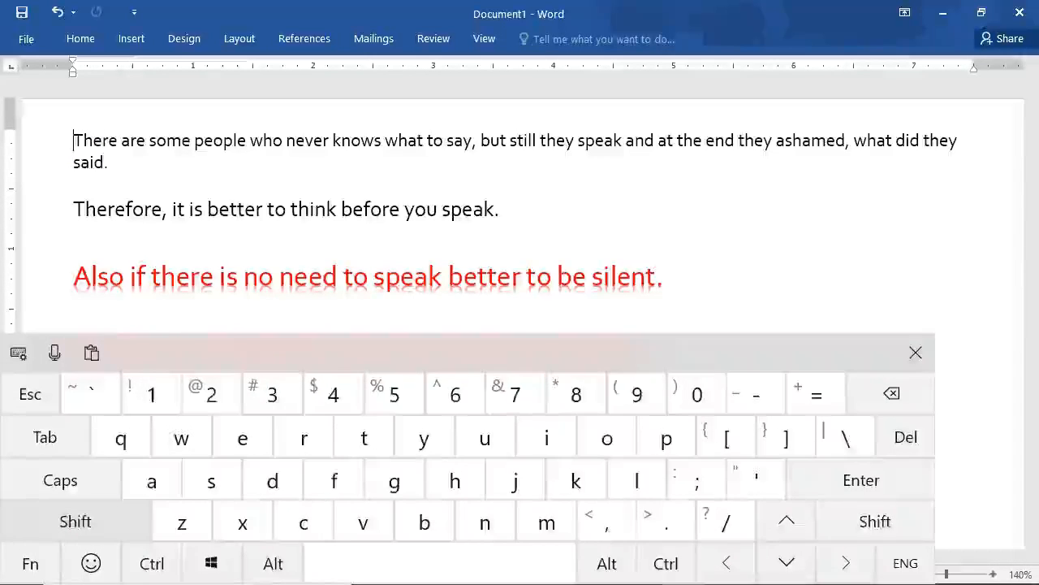
click(77, 520)
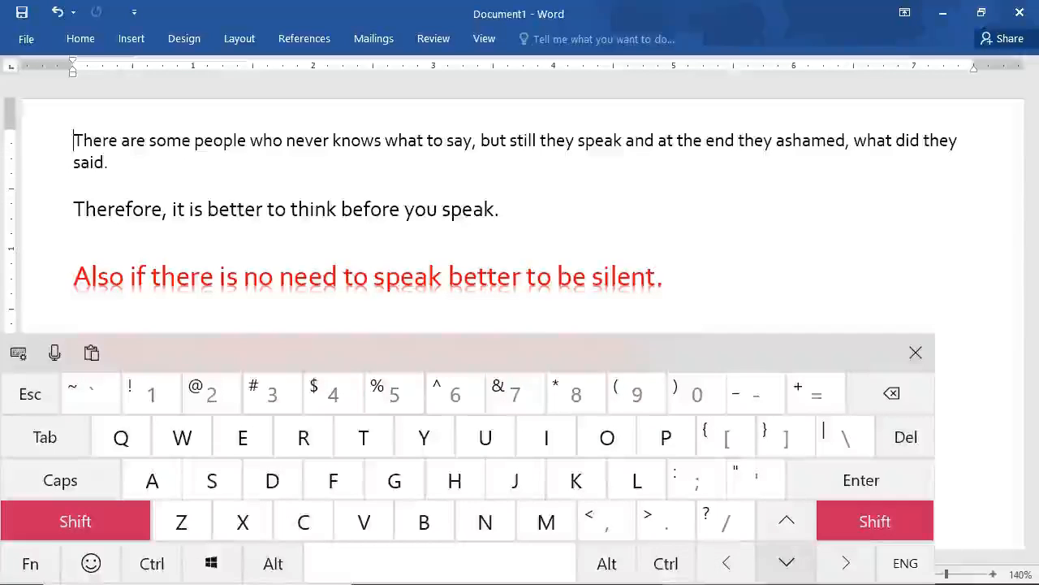
click(785, 563)
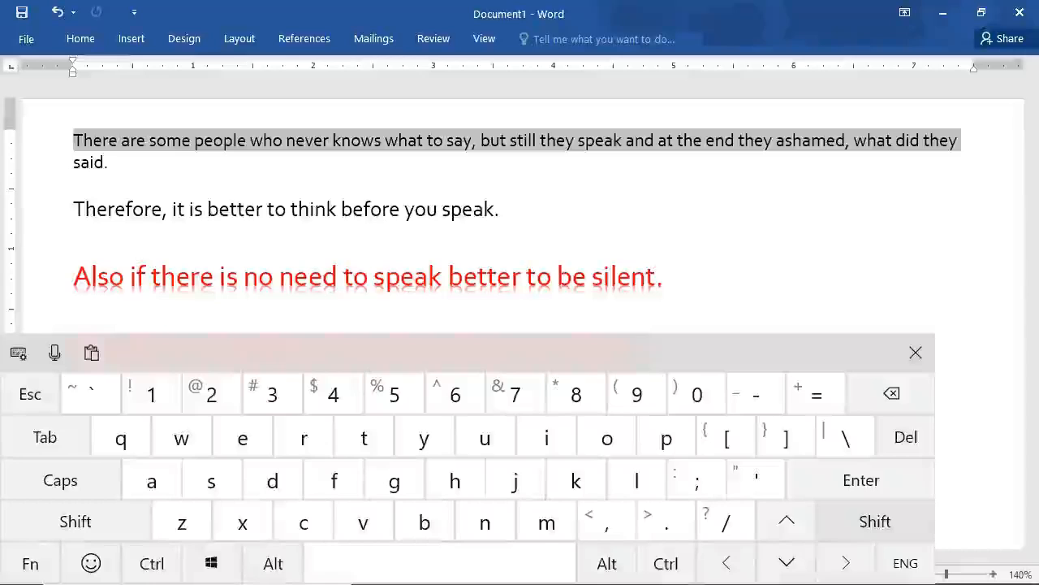
click(861, 522)
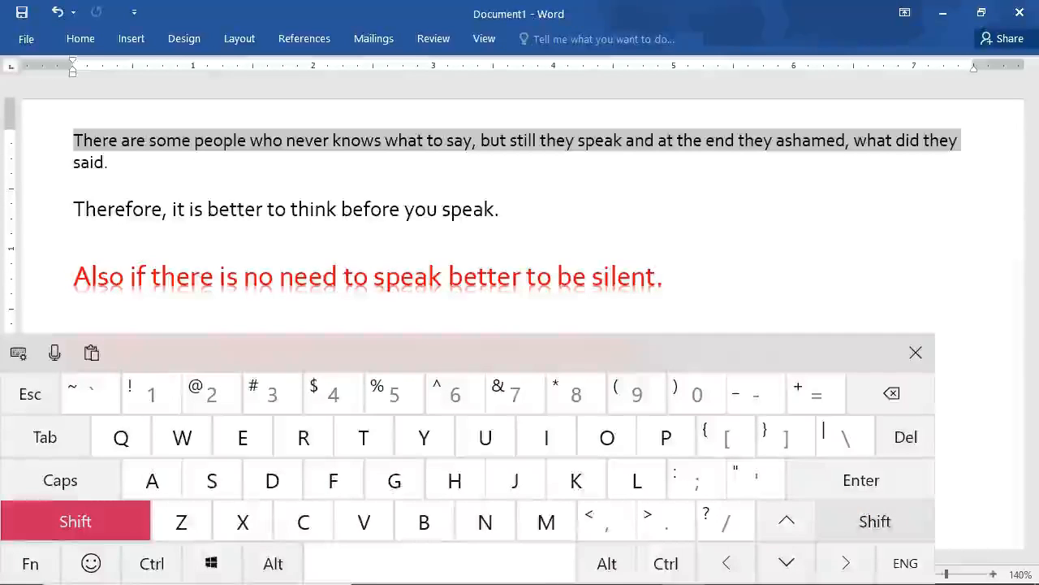
click(861, 522)
click(786, 562)
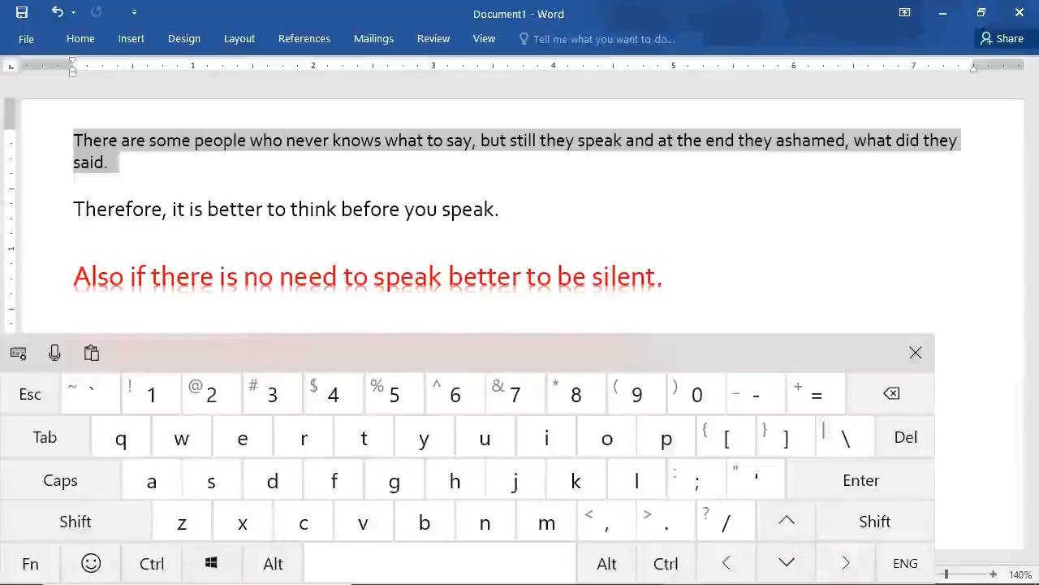
click(860, 522)
click(861, 521)
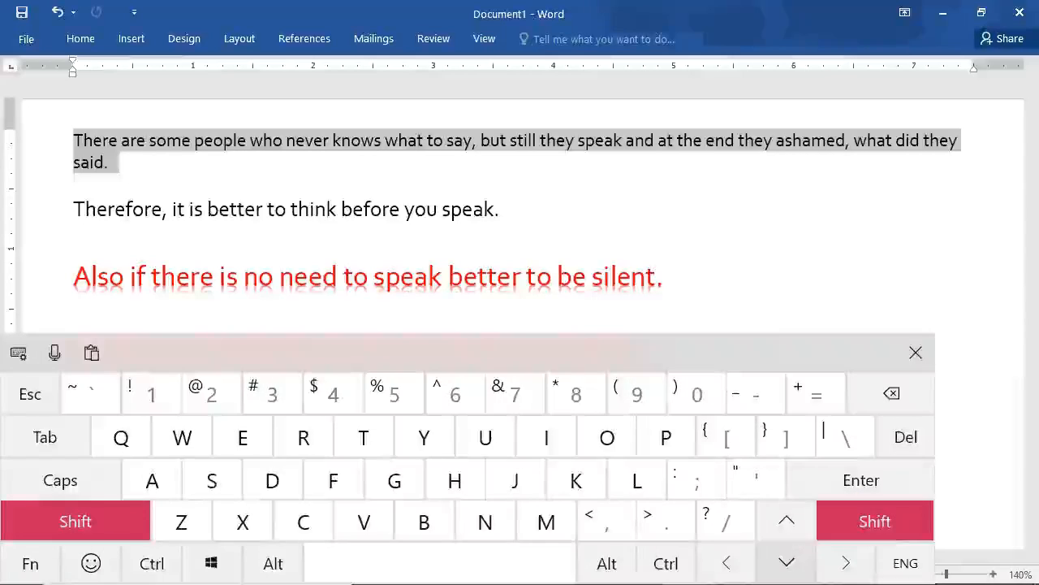
click(786, 562)
click(860, 521)
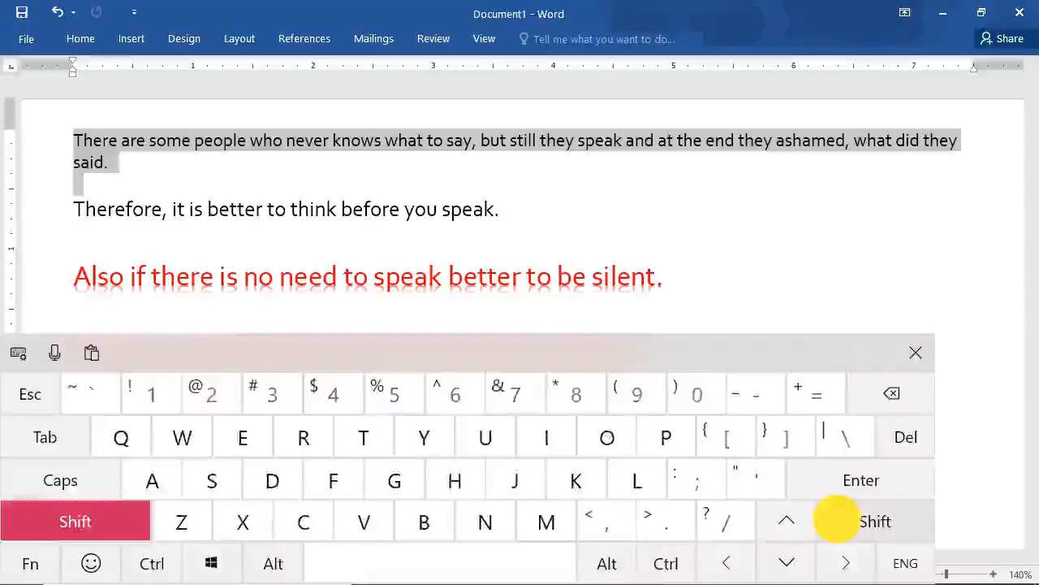
click(861, 521)
click(787, 560)
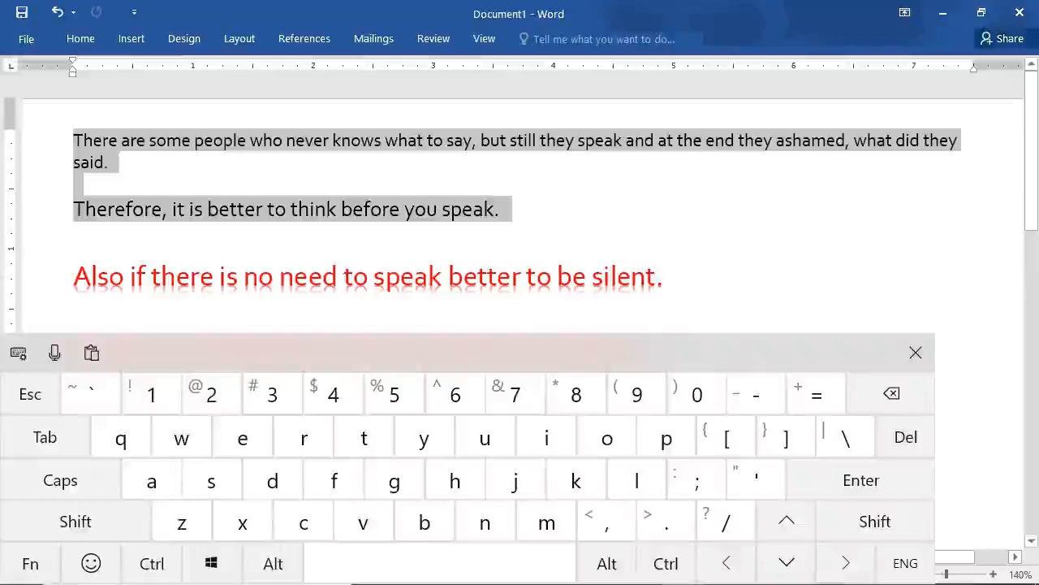
Shrink the selection to the first paragraph only, and clear it with the cursor after "said.".
key(ctrl+shift+Up)
key(ctrl+shift+Up)
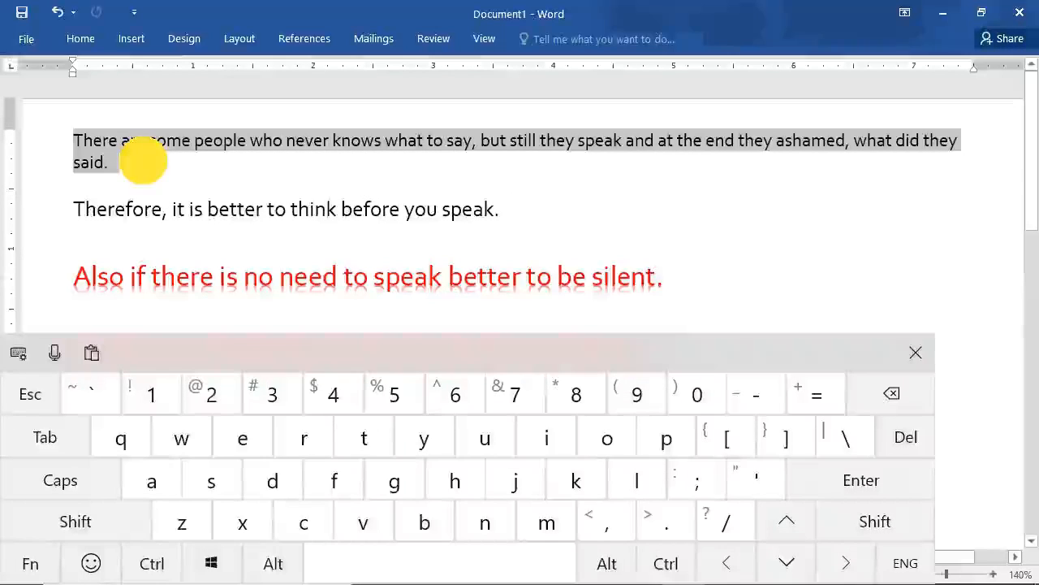
click(24, 394)
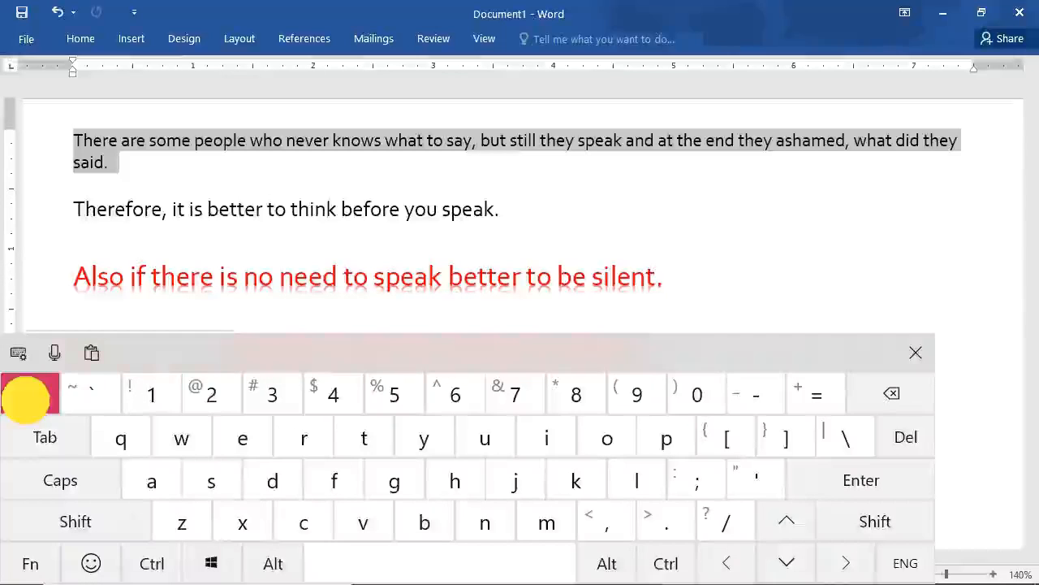
click(107, 162)
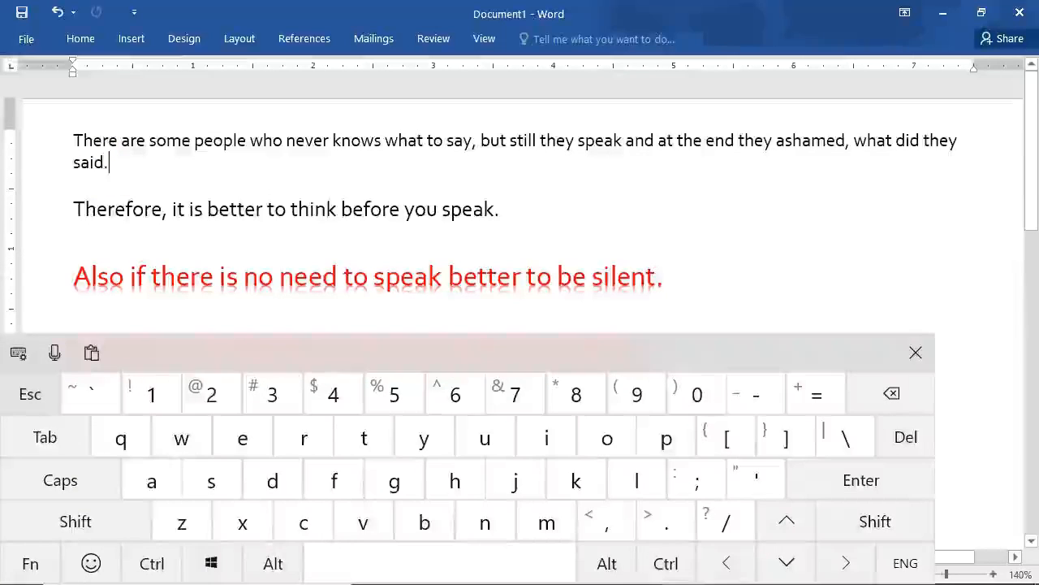
Select the whole first line of the first paragraph, from "There" through "what did they".
click(73, 141)
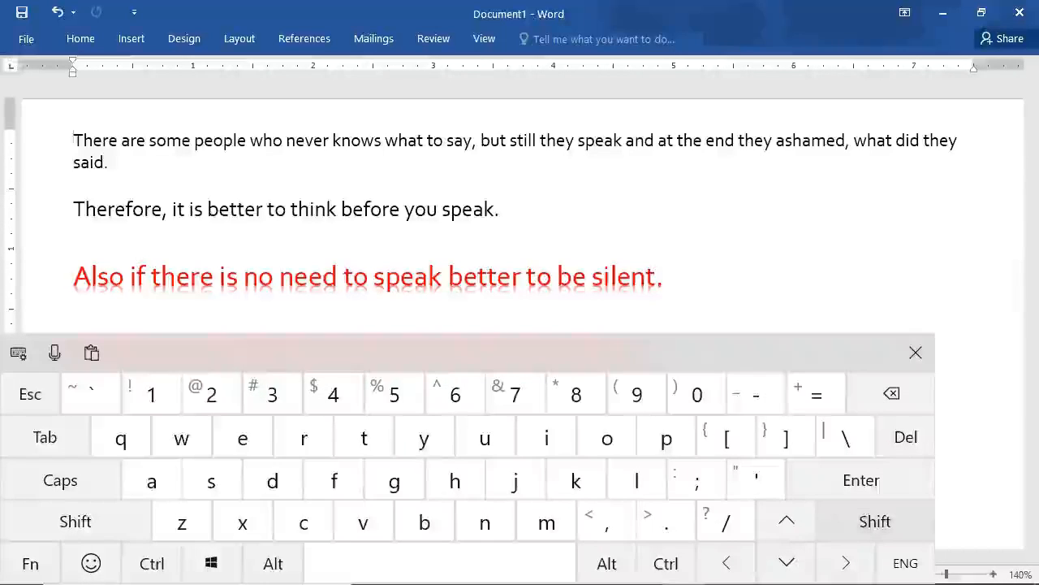
click(75, 522)
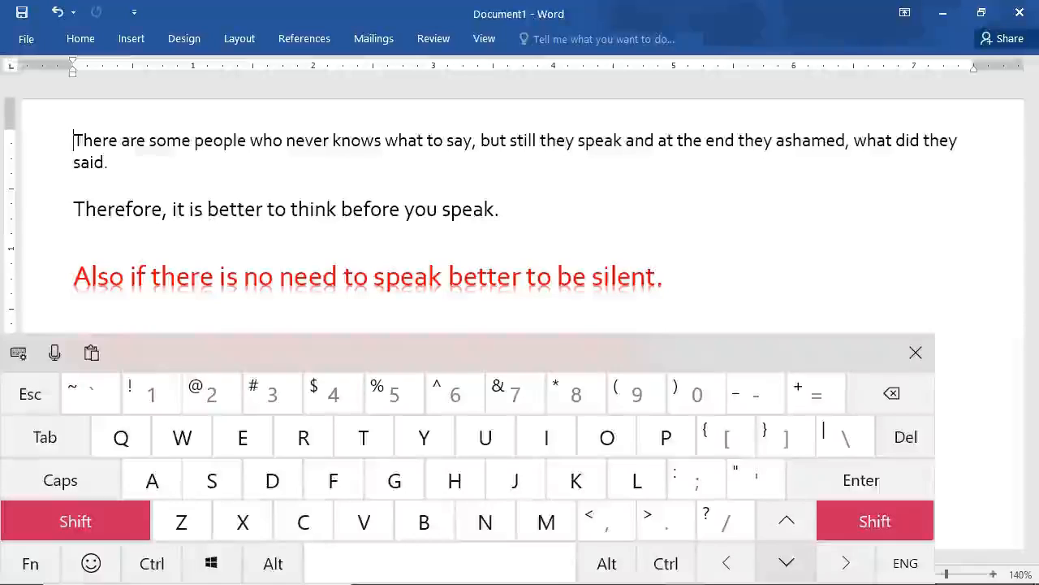
click(787, 561)
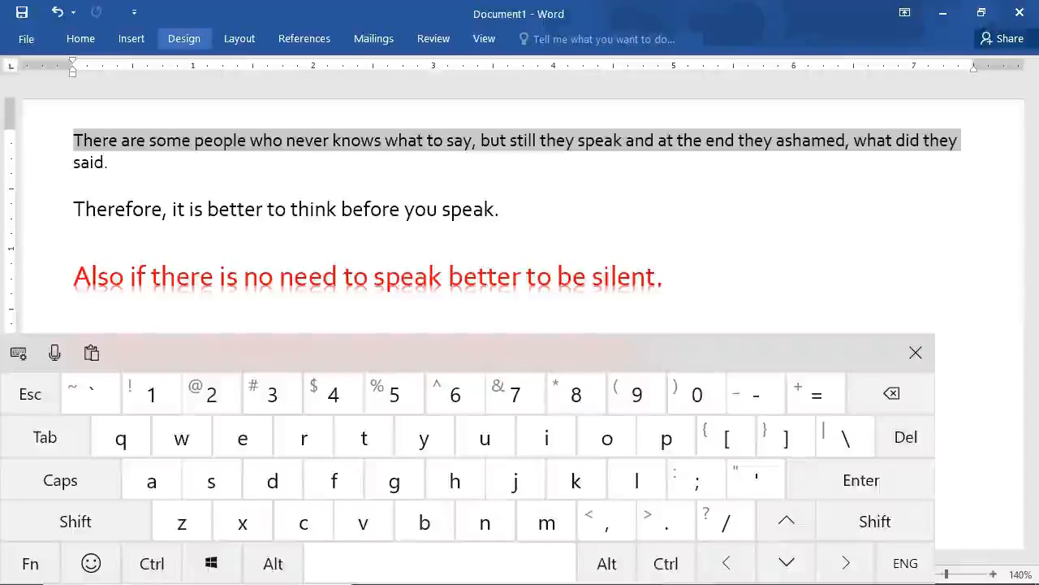
Apply bold and italic to the selected text in the first paragraph.
click(81, 37)
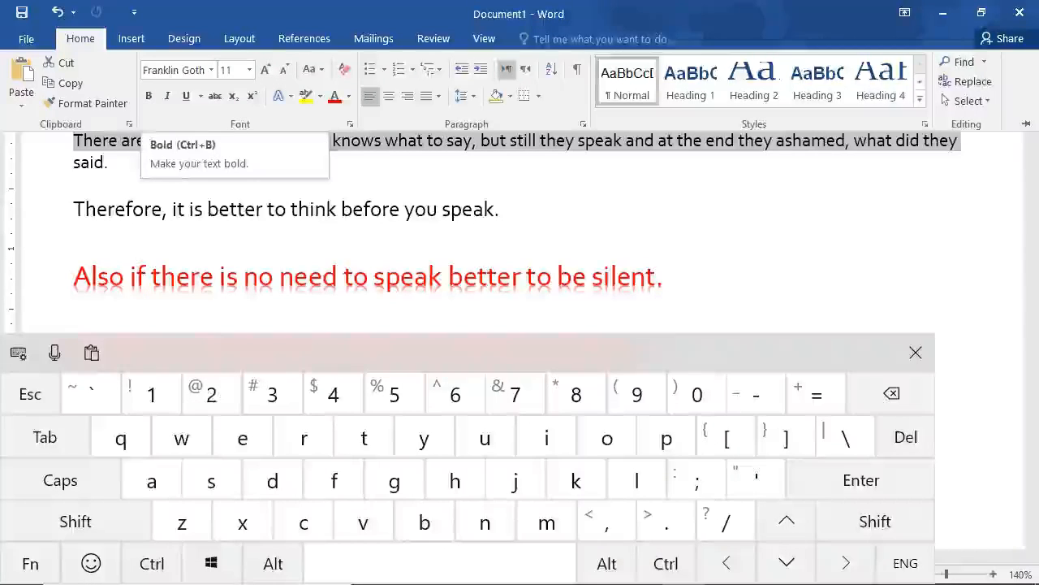
click(81, 37)
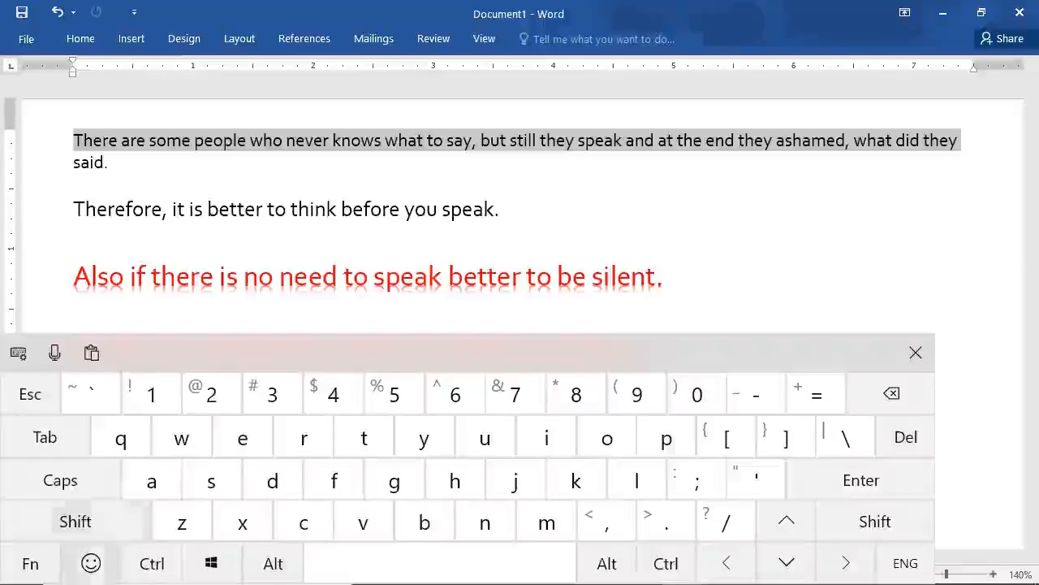
click(151, 564)
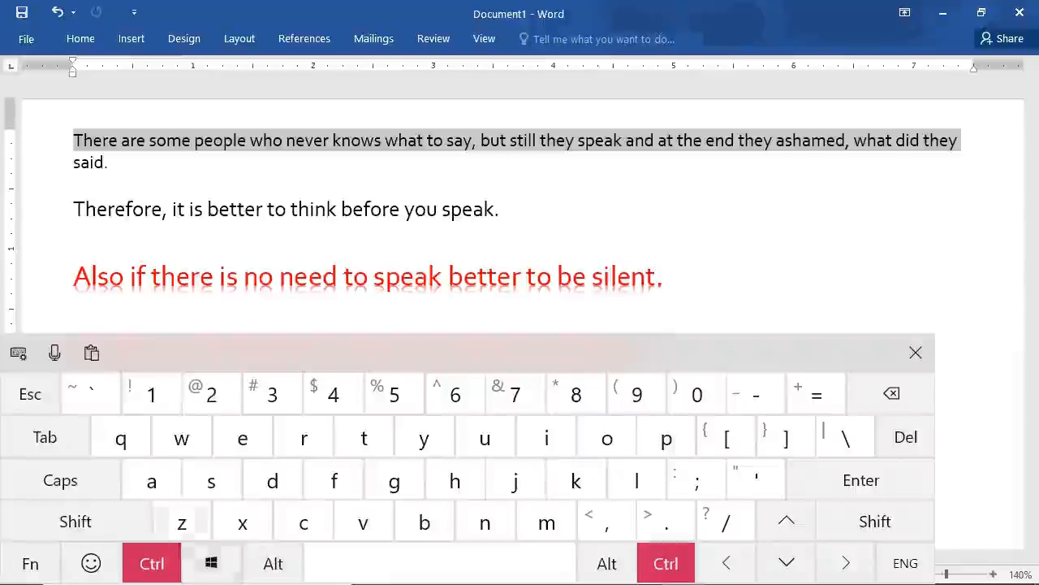
click(423, 522)
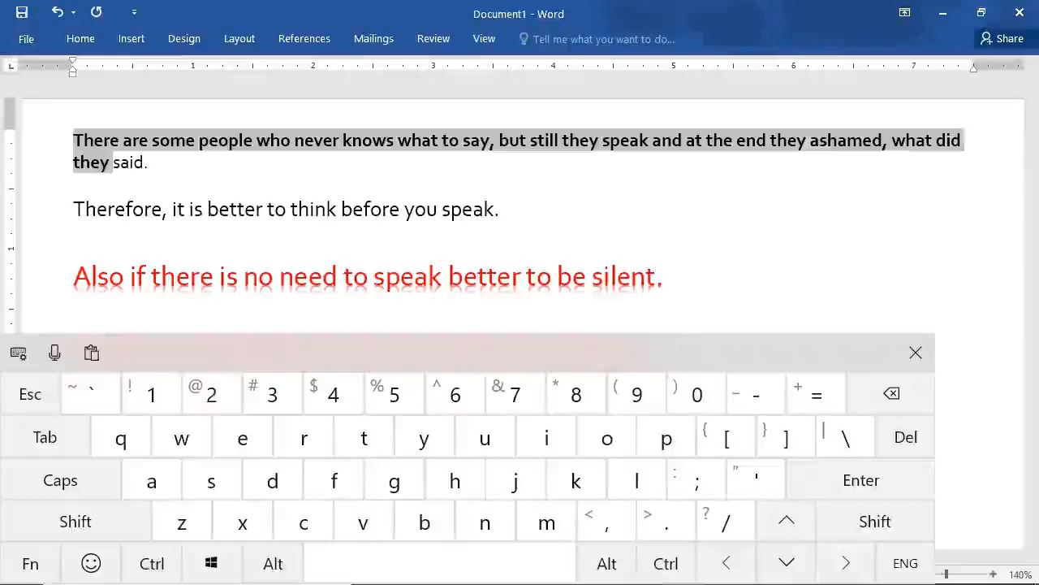
click(158, 564)
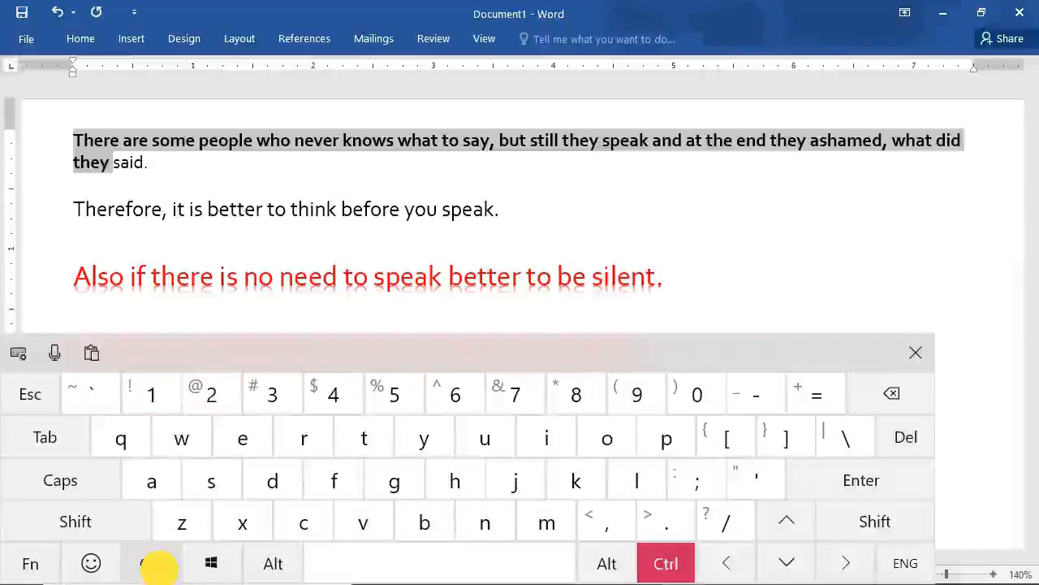
click(547, 438)
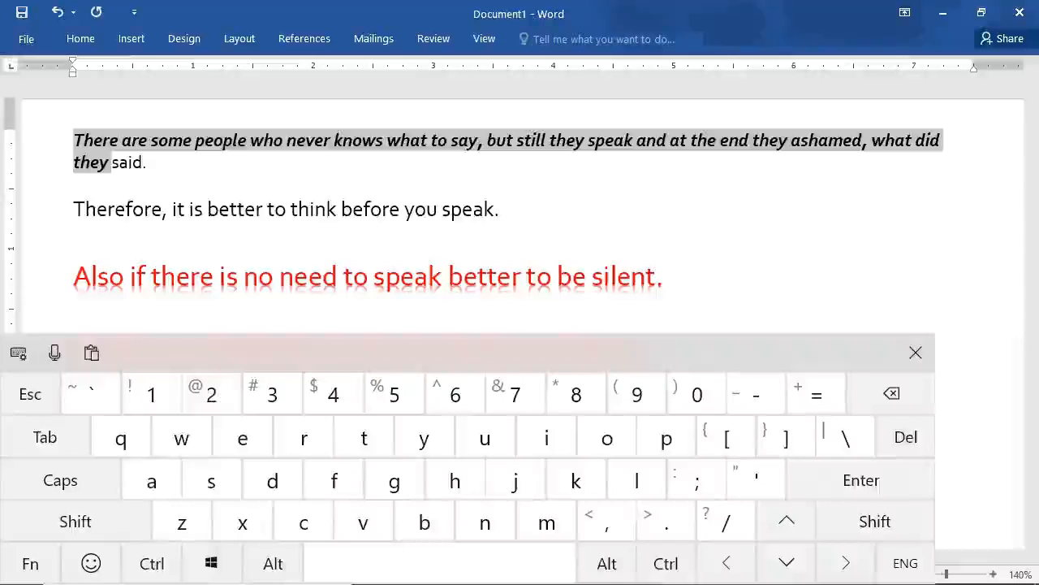
Underline the selected text from "There are some people" through "what did they".
click(151, 563)
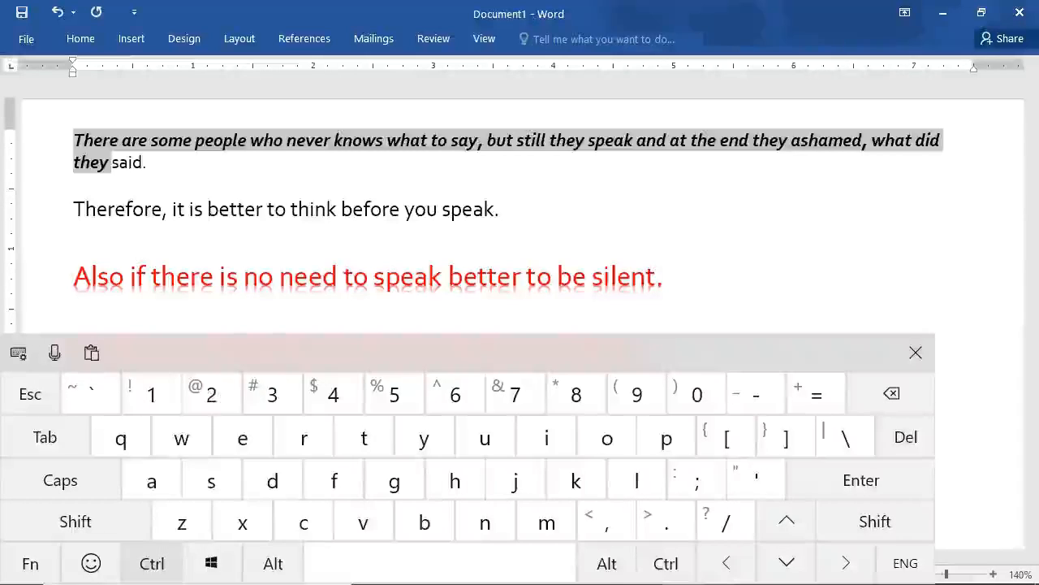
click(666, 562)
click(152, 563)
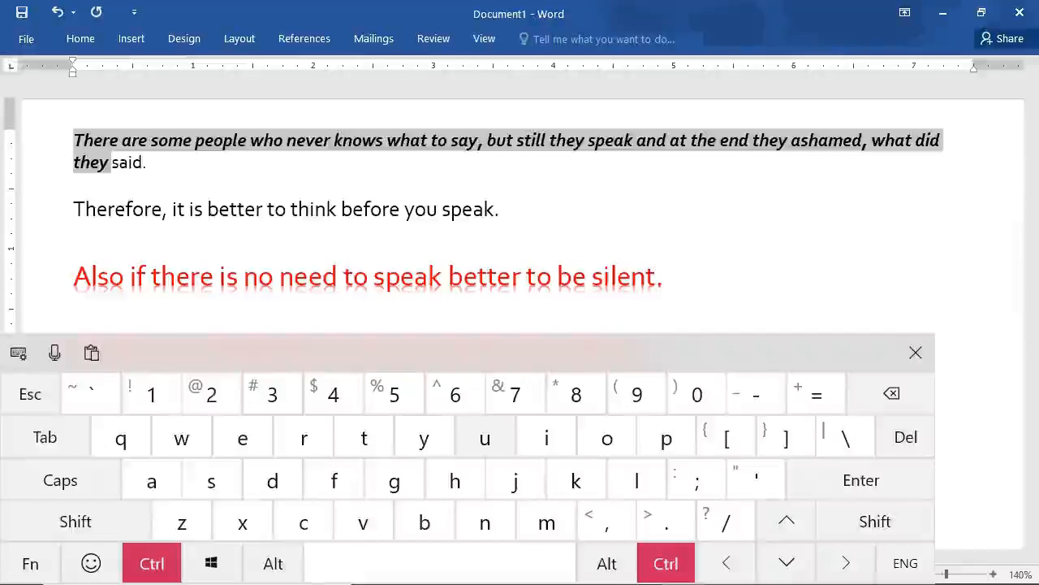
click(479, 437)
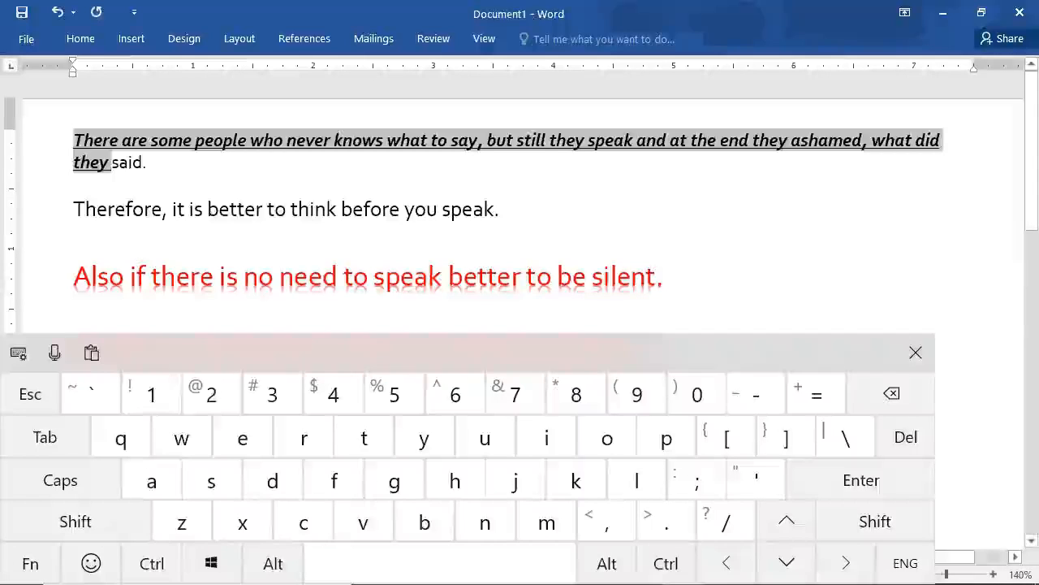
Set the font size of the selected first-paragraph text to 12, keeping the text selected.
click(83, 38)
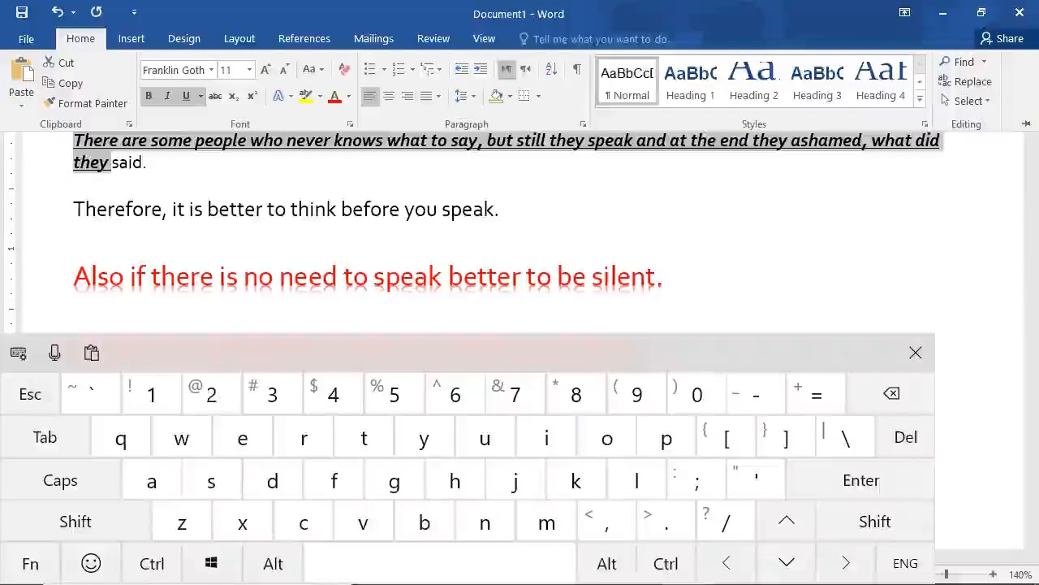
click(249, 69)
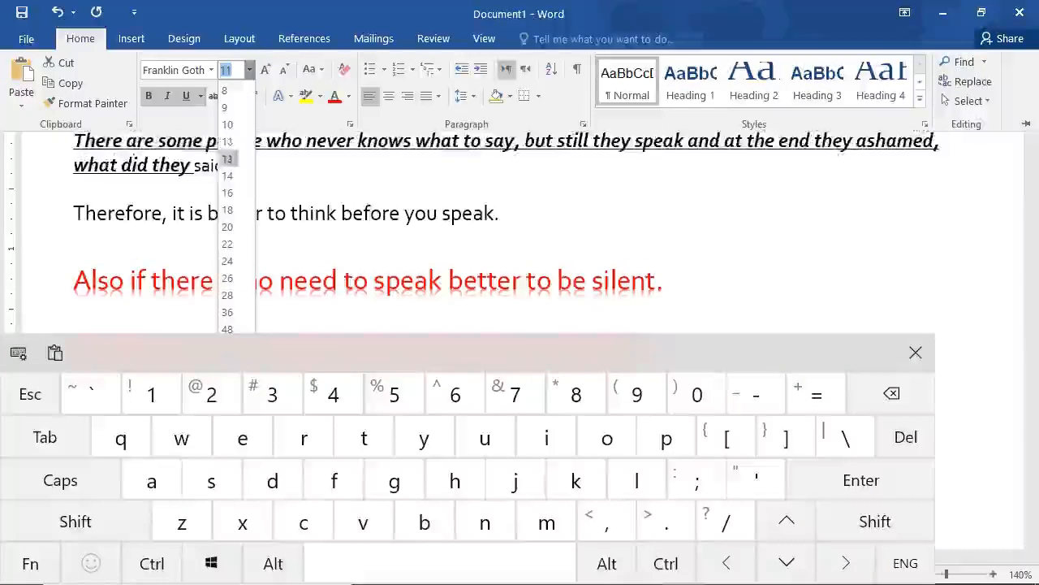
click(228, 158)
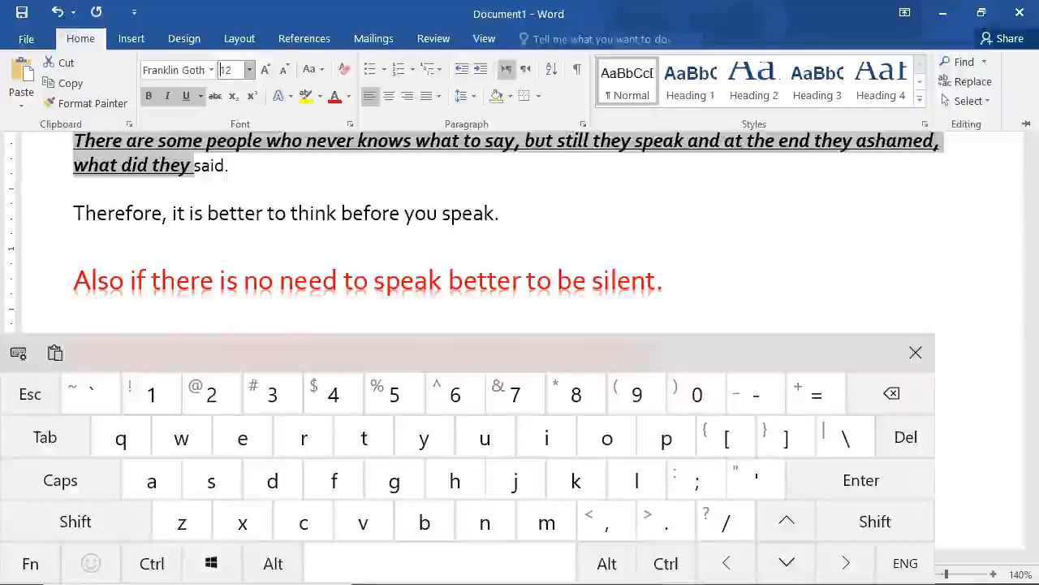
click(367, 200)
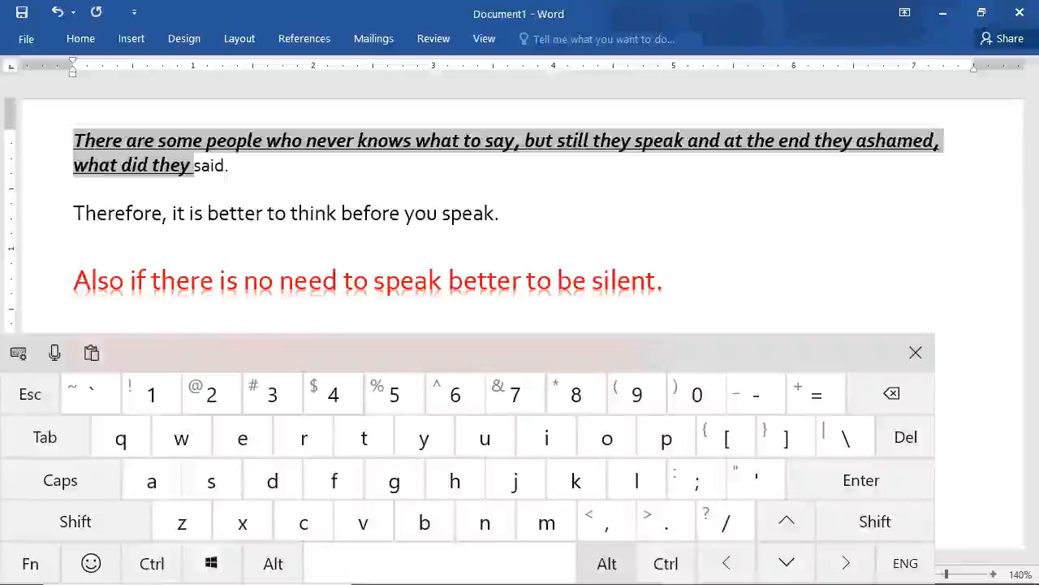
Enlarge the selected first-paragraph text by one point three times in a row.
click(666, 562)
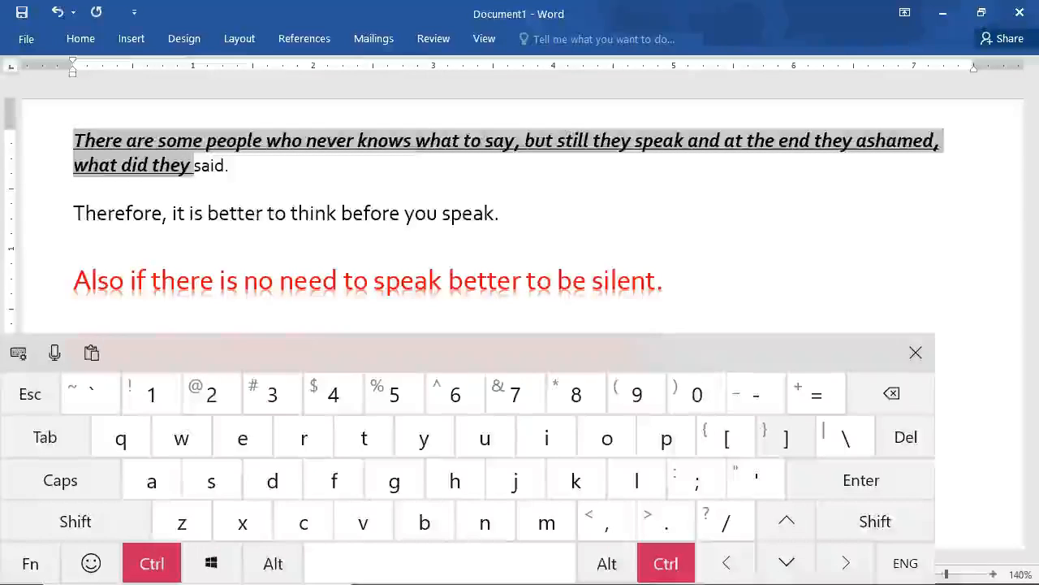
click(776, 436)
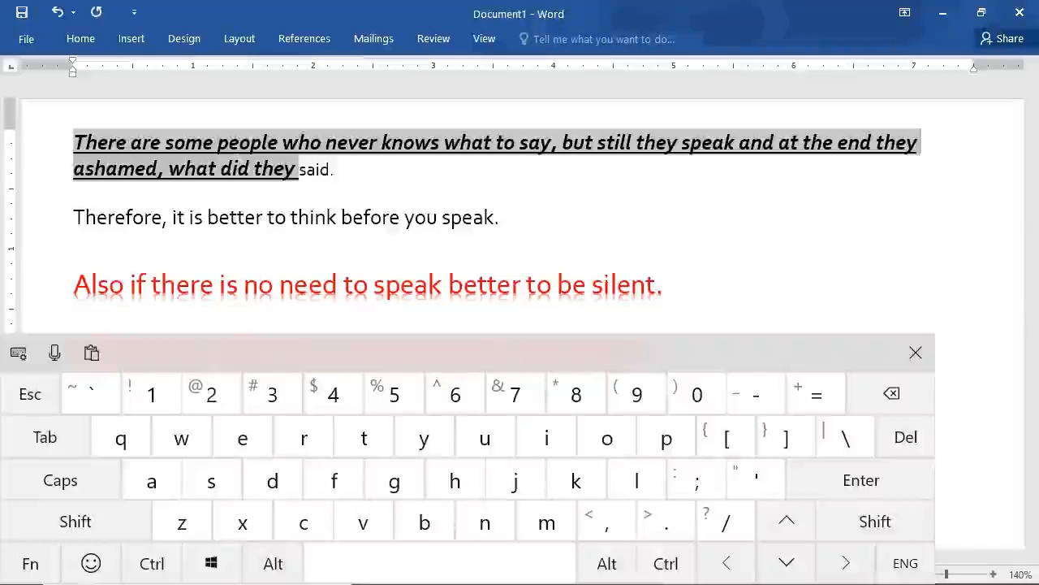
click(664, 563)
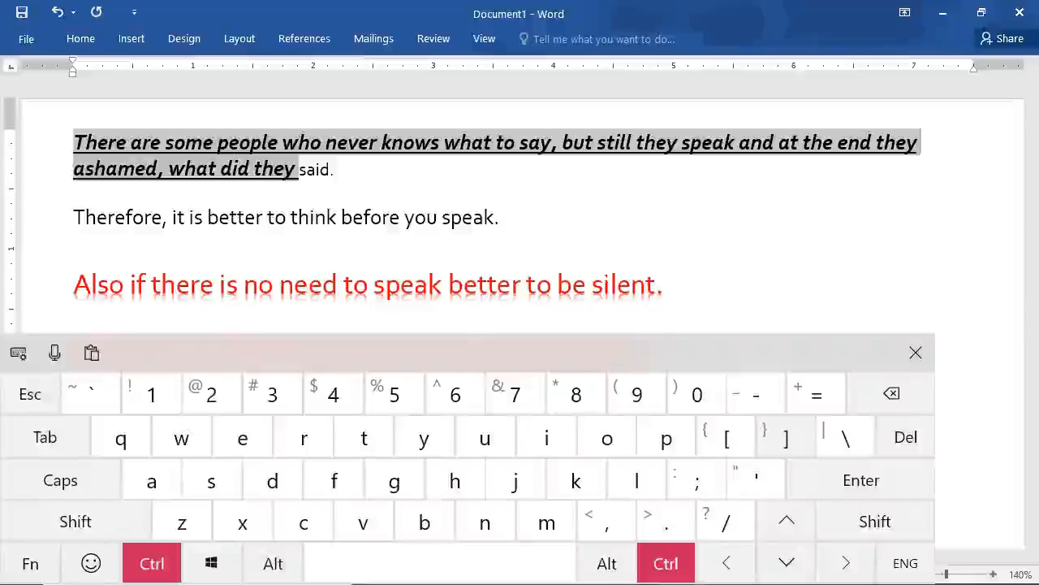
click(784, 437)
click(666, 564)
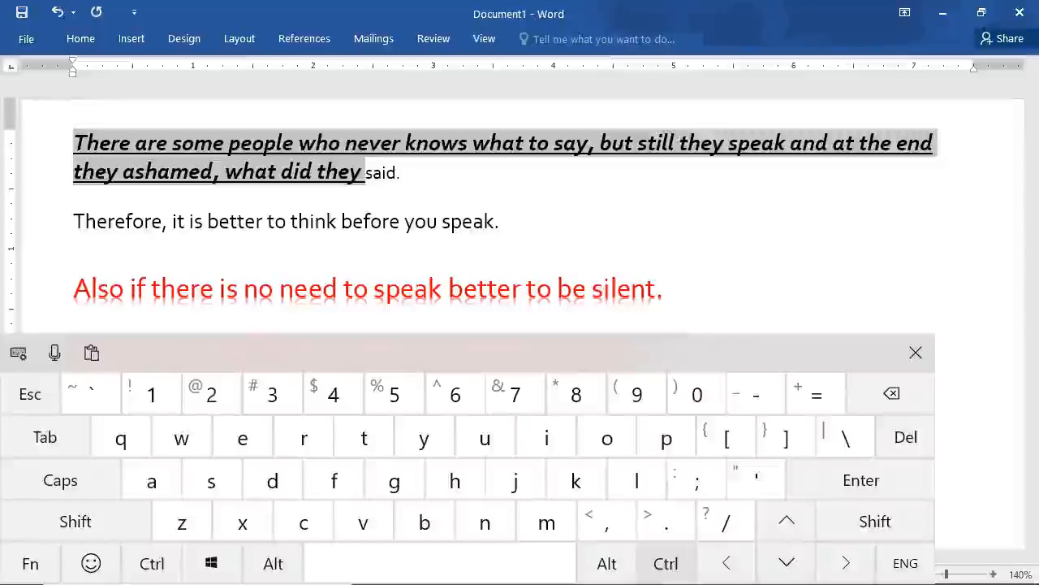
click(784, 437)
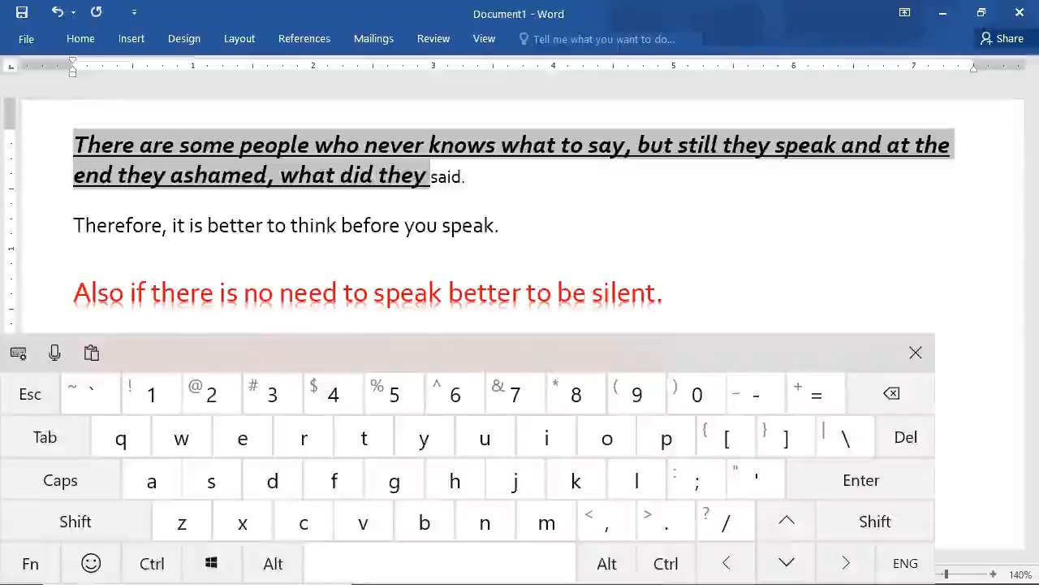
Shrink the selected first-paragraph text by one point twice.
click(666, 564)
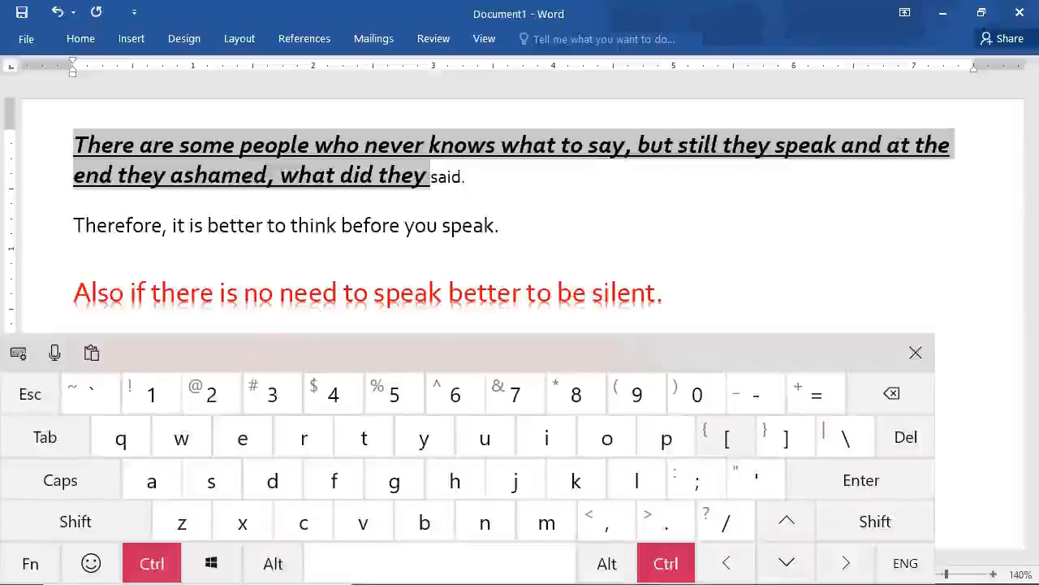
click(727, 438)
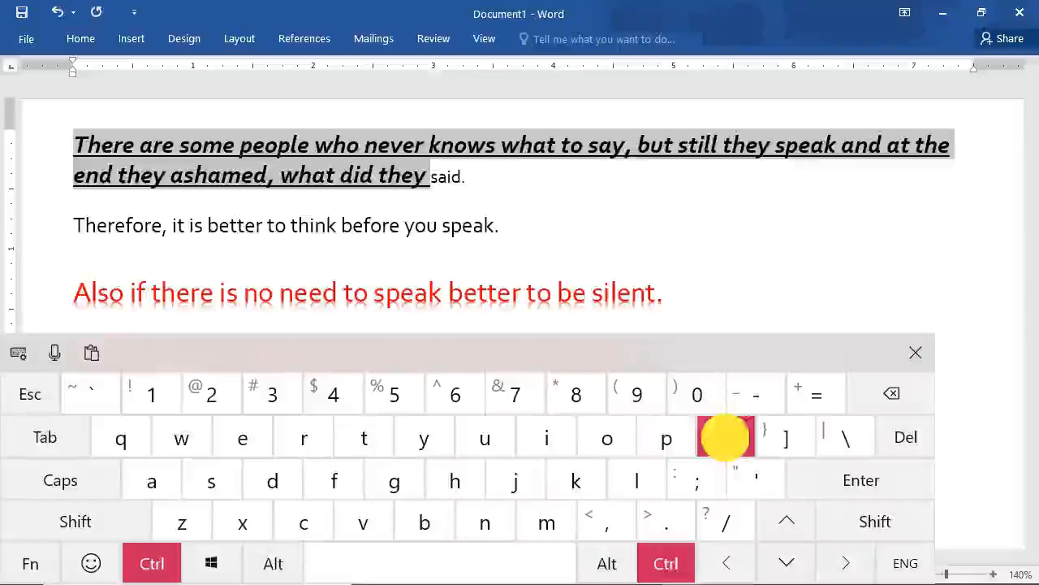
click(665, 561)
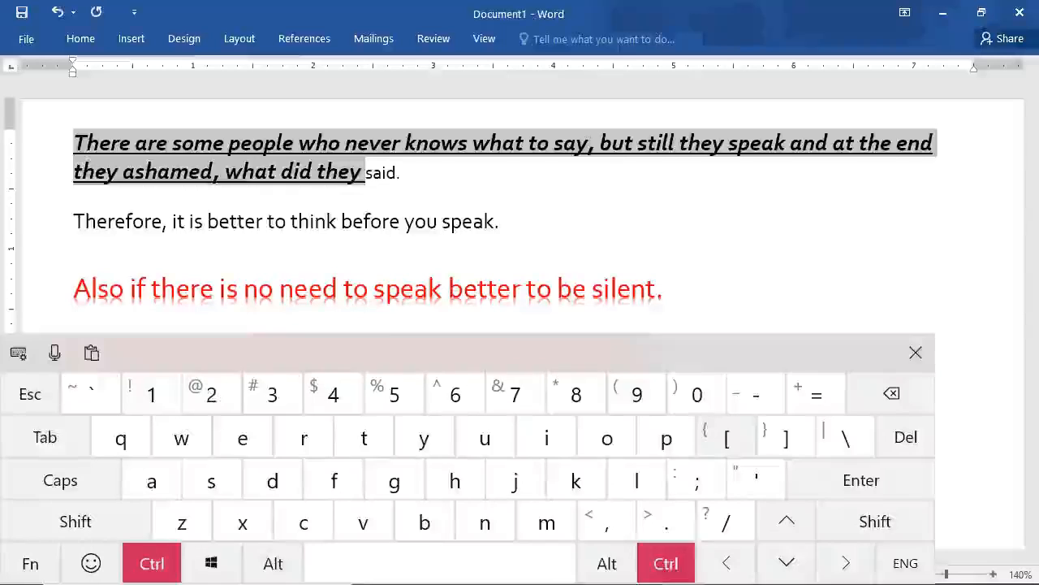
click(727, 439)
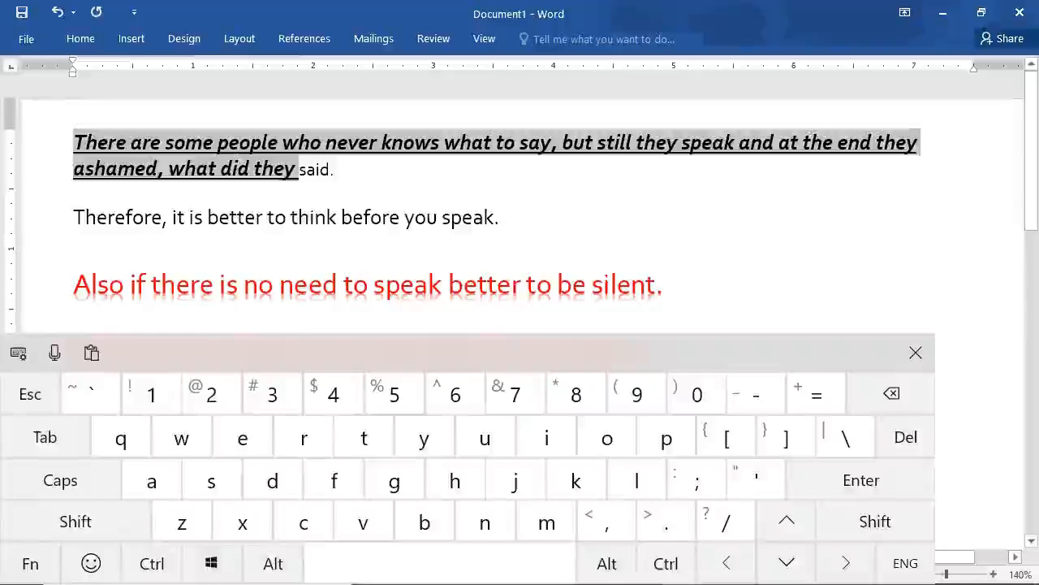
Select the whole line "Therefore, it is better to think before you speak." and copy it.
double_click(277, 217)
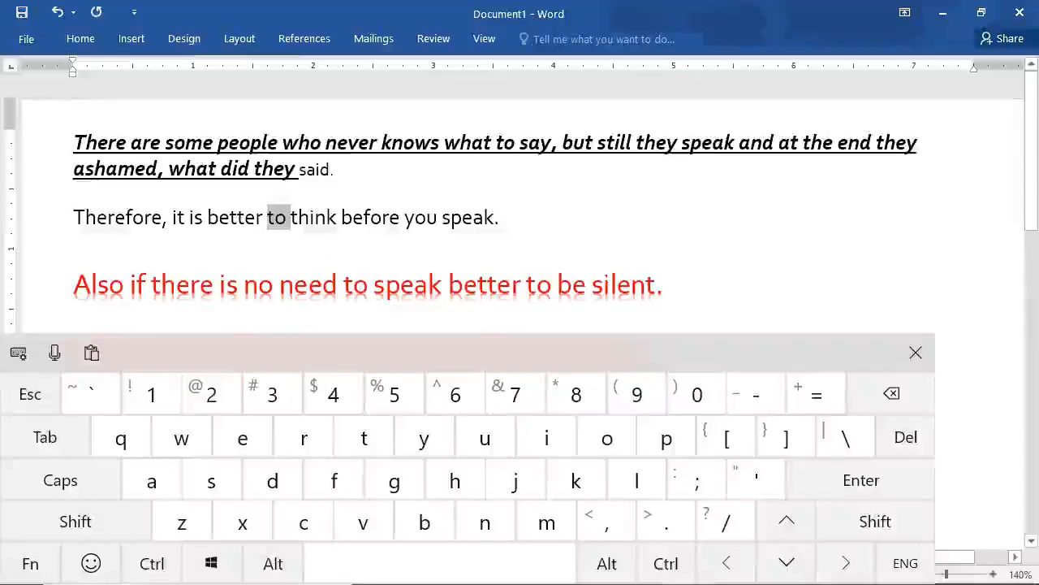
click(72, 218)
drag(71, 218, 509, 218)
key(ctrl+c)
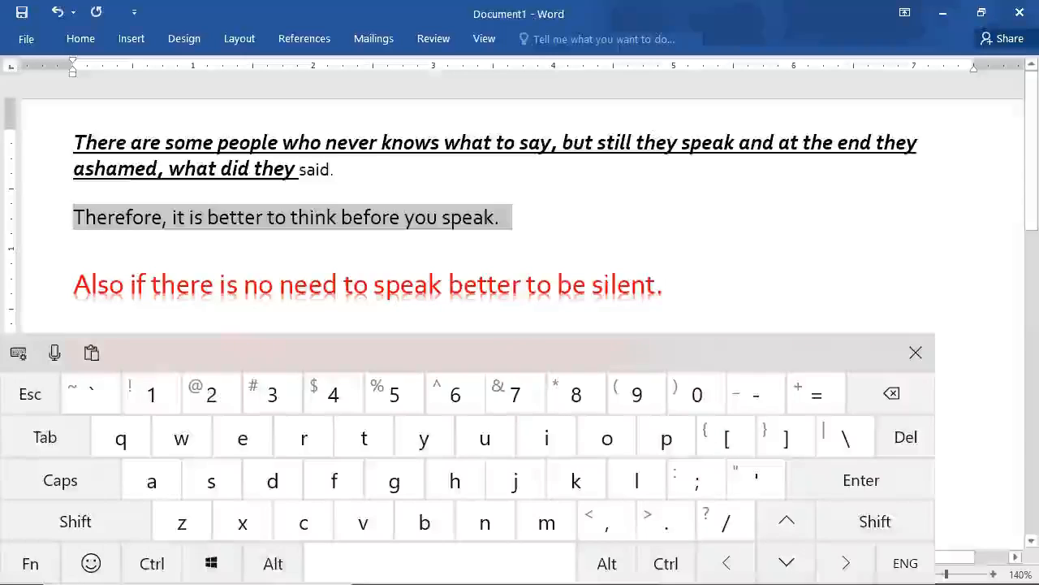
click(152, 562)
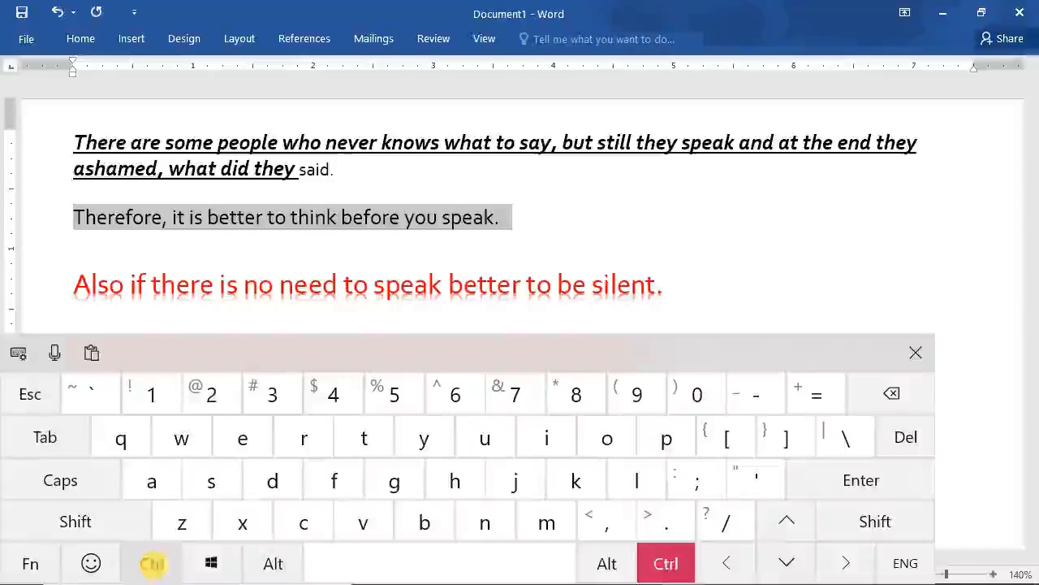
click(305, 521)
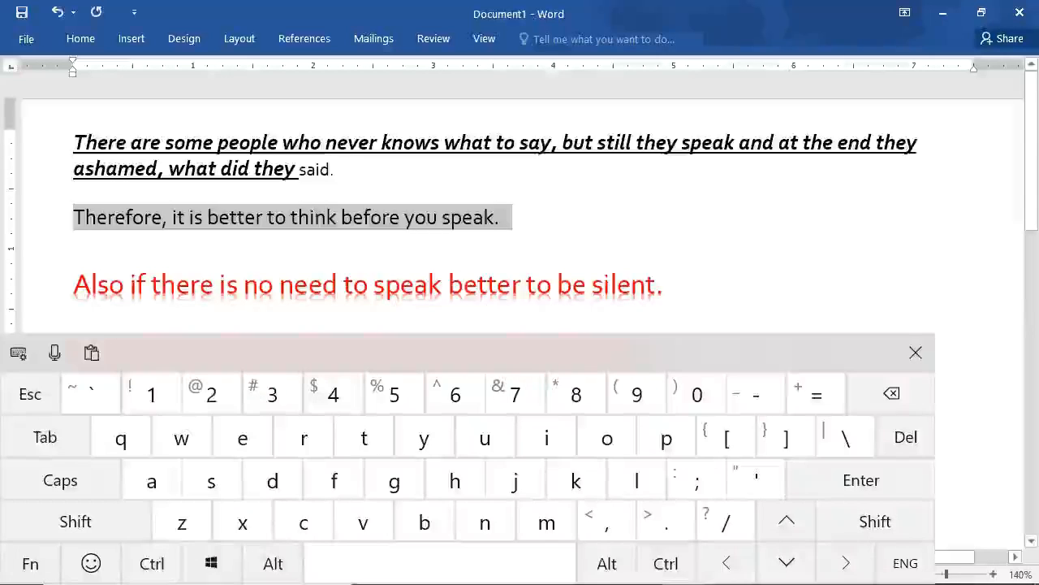
Paste the copied sentence twice, on the lines directly below the original "Therefore" sentence.
click(72, 249)
click(152, 563)
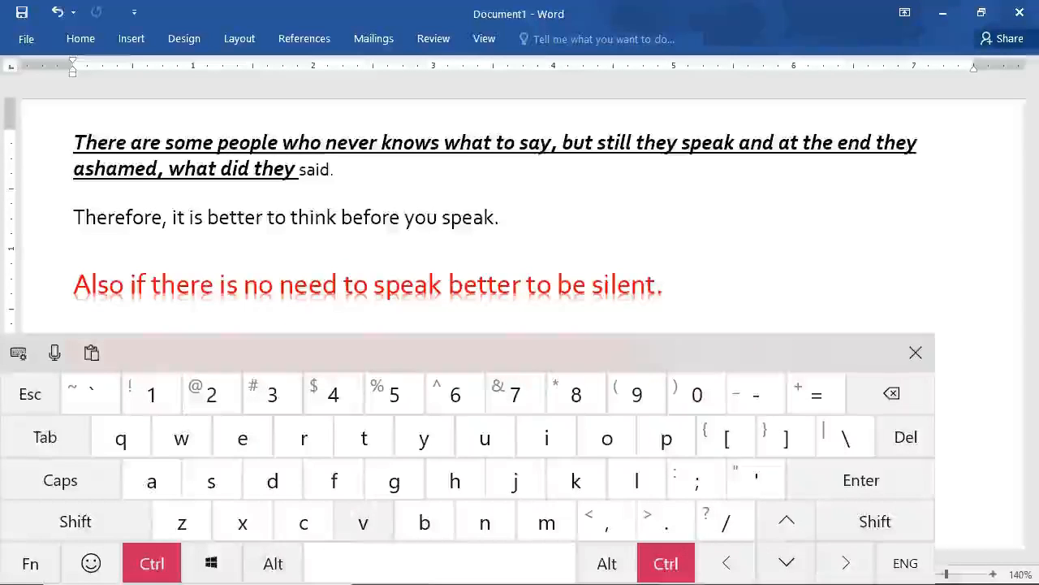
click(365, 522)
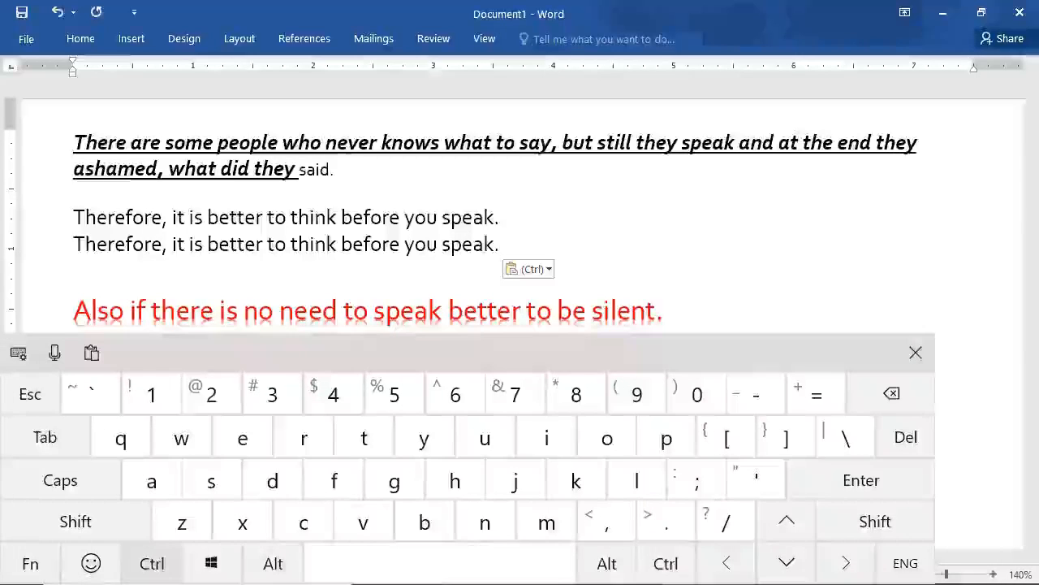
click(152, 564)
click(362, 521)
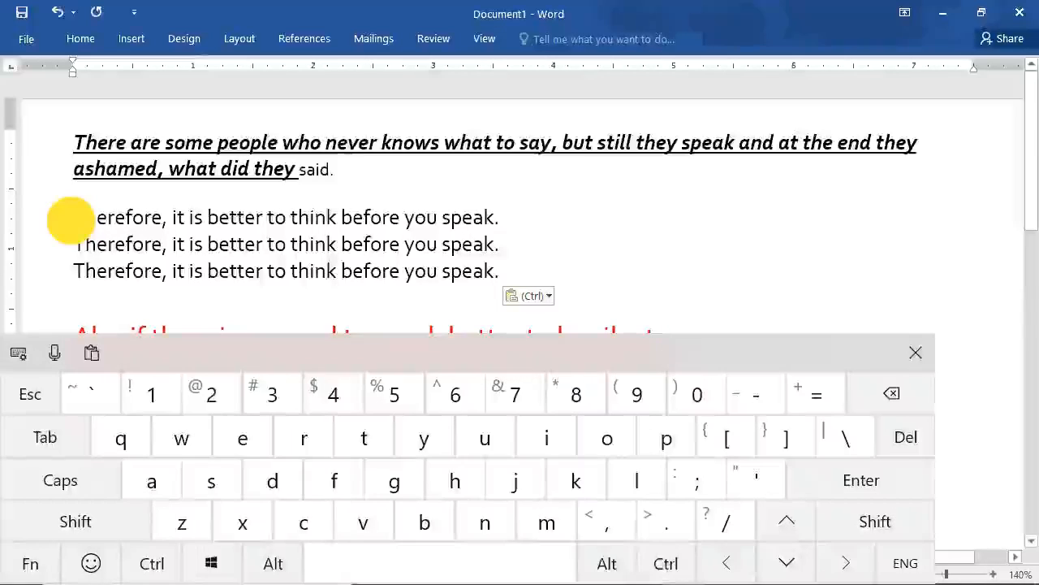
Select all three "Therefore, it is better to think before you speak." lines and cut them.
drag(71, 216, 520, 276)
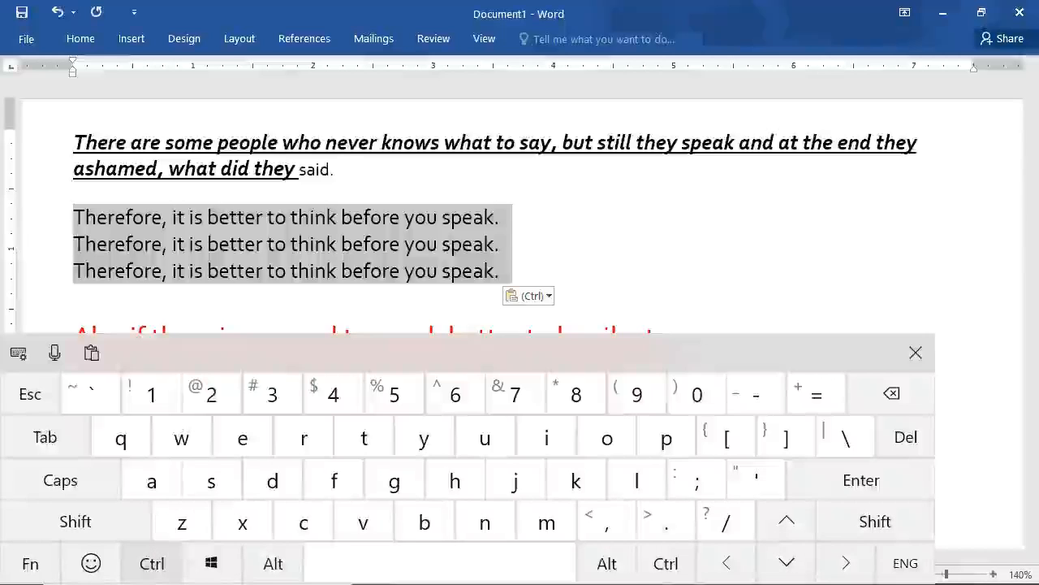
click(152, 563)
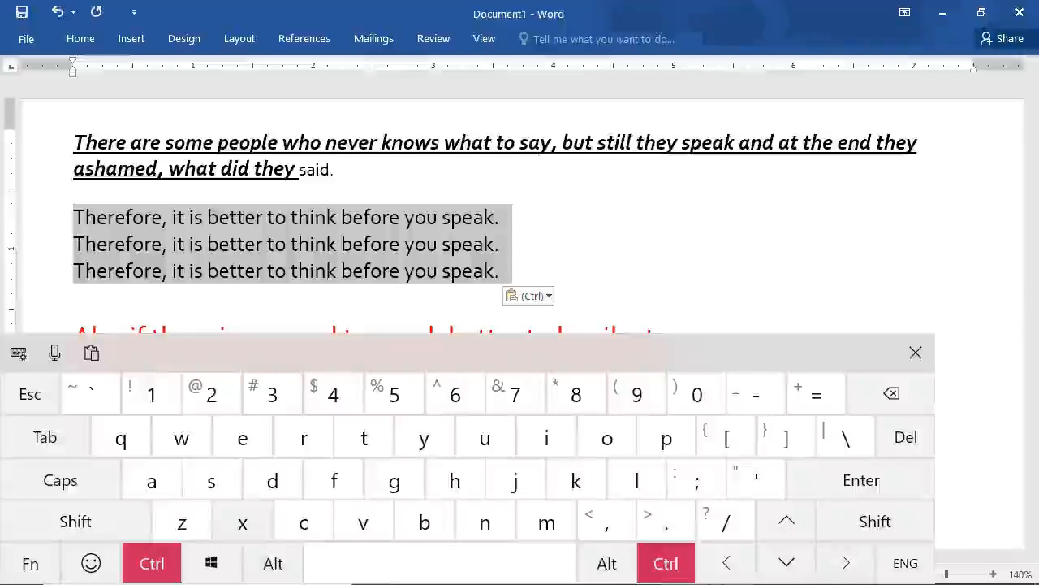
click(242, 522)
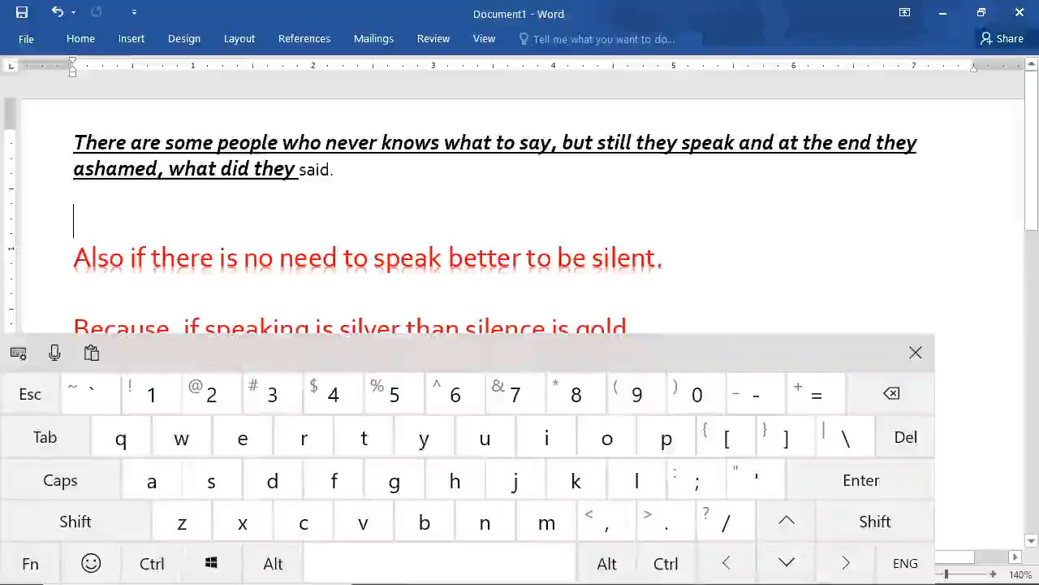
Paste the three cut "Therefore" lines on the empty line below "Also if there is no need to speak better to be silent.".
click(78, 290)
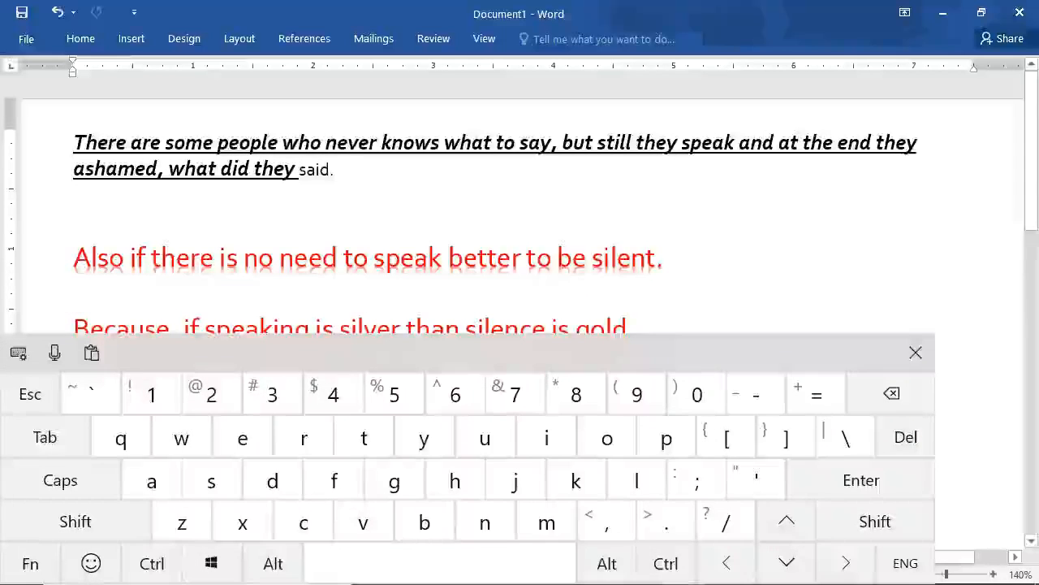
click(152, 562)
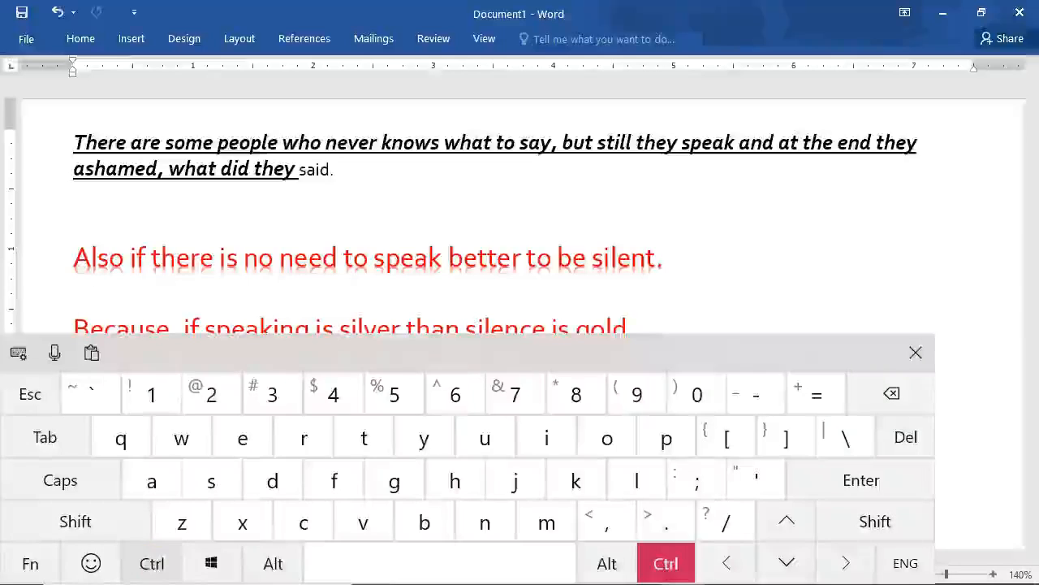
click(366, 526)
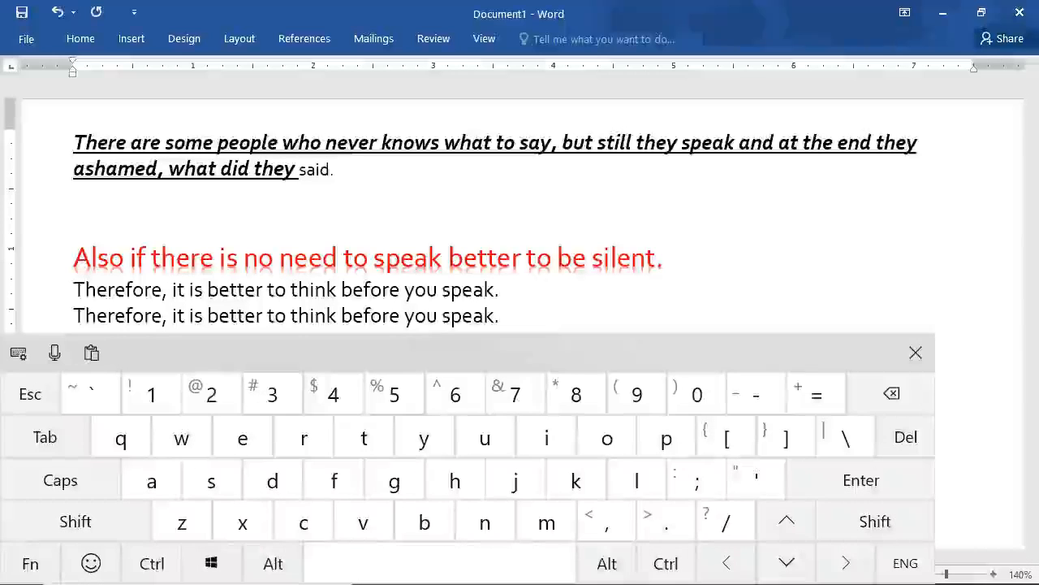
Delete the whole red line "Also if there is no need to speak better to be silent.".
mouse_move(75, 258)
mouse_down()
mouse_move(232, 271)
mouse_move(747, 260)
mouse_up()
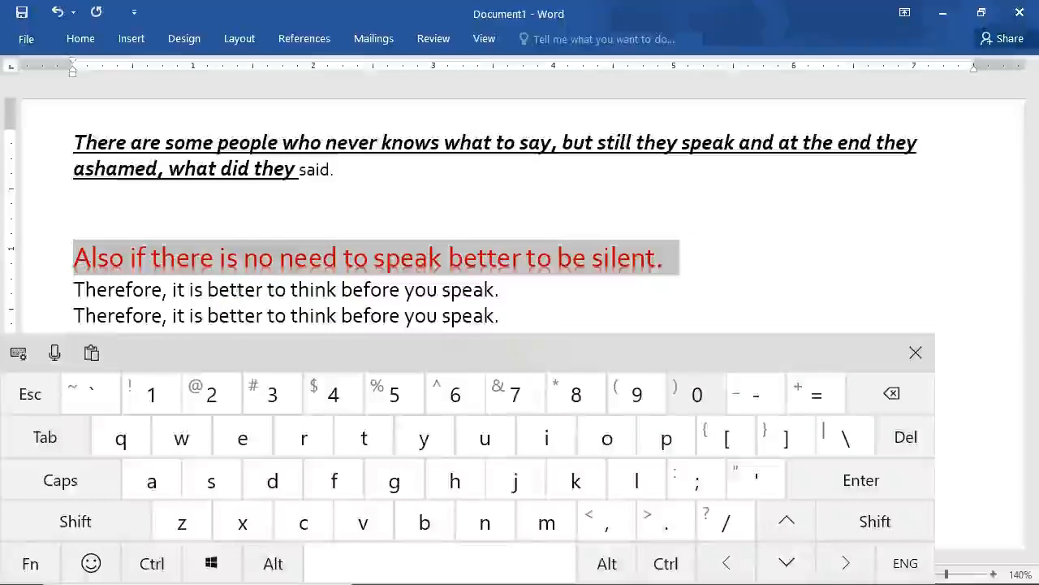
click(905, 437)
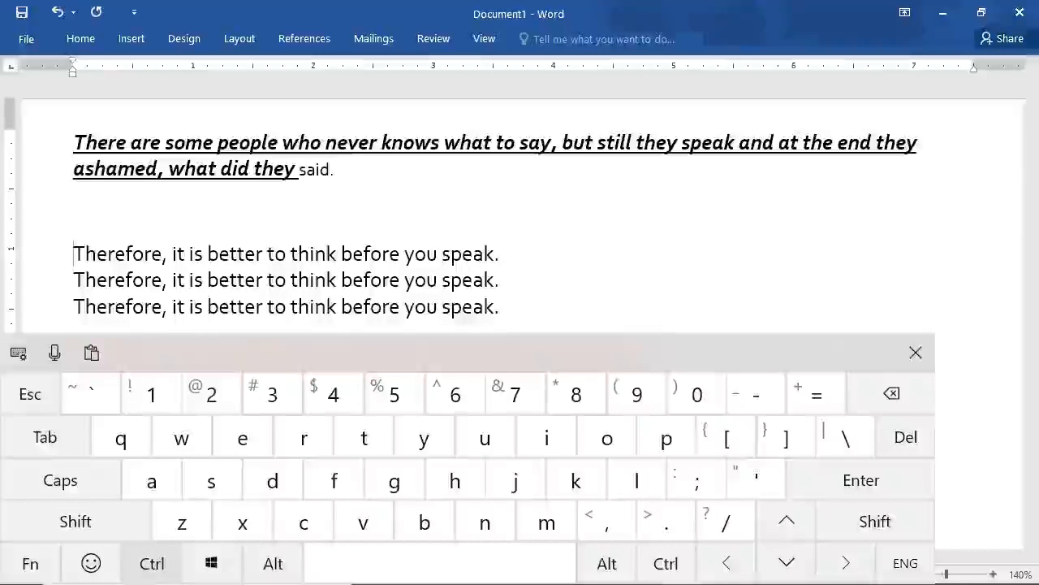
Undo the deletion of the red "Also if there is no need" line and redo it.
click(154, 563)
click(182, 523)
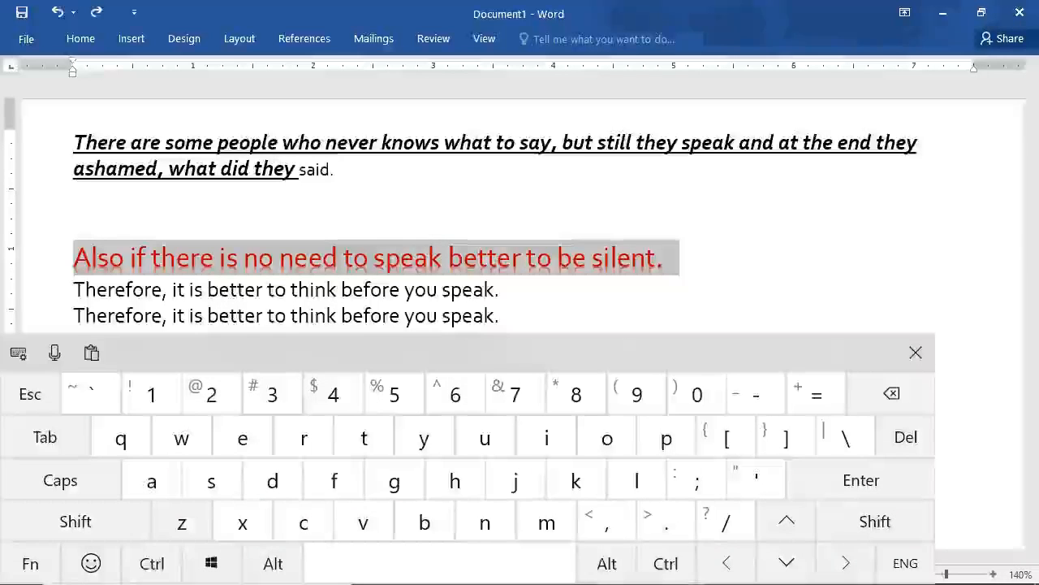
click(152, 563)
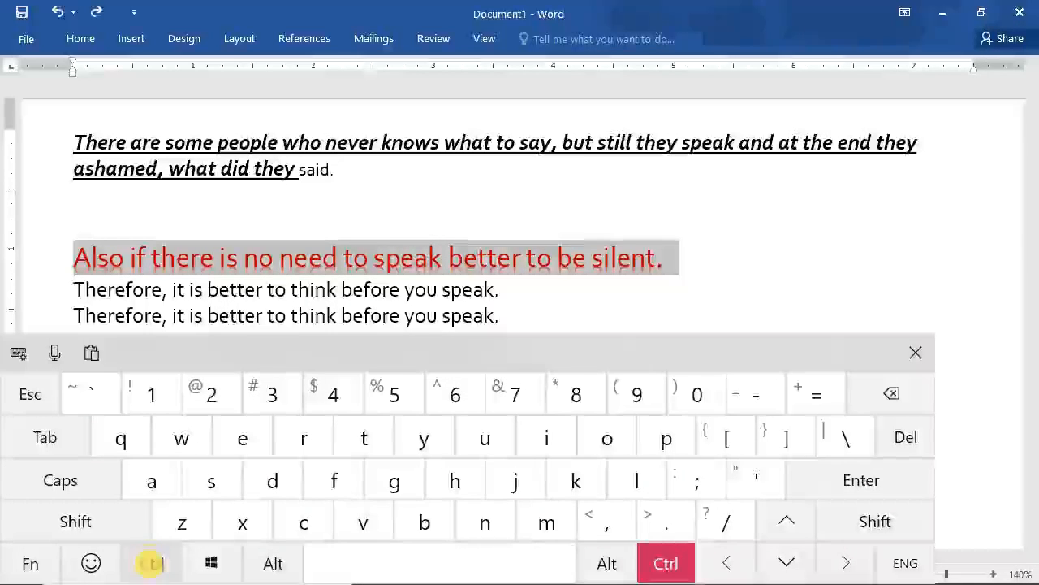
click(427, 438)
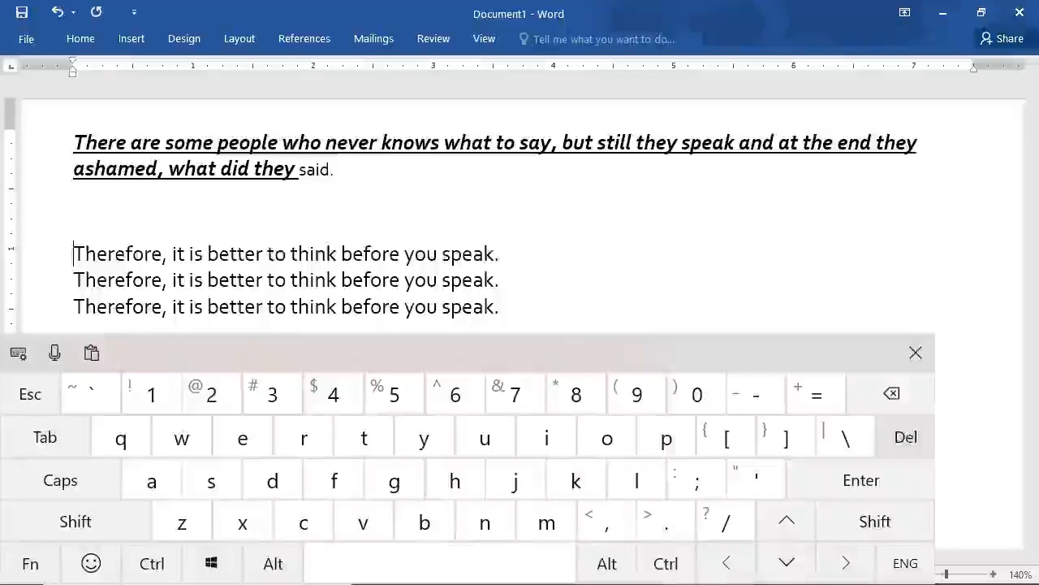
Delete the word "Therefore" letter by letter from the start of the first "Therefore, it is better to think before you speak." line.
click(904, 437)
click(903, 437)
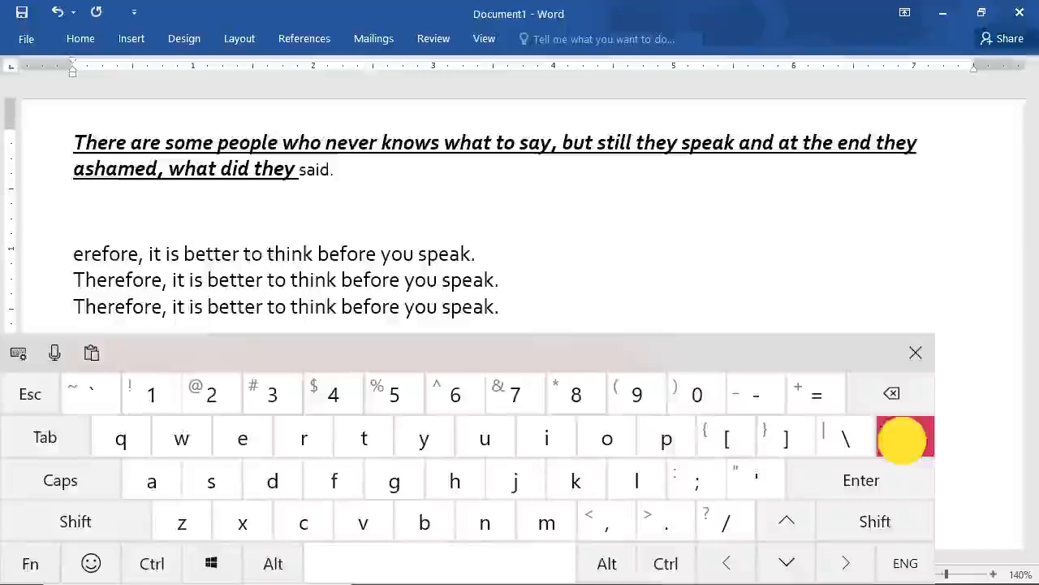
click(903, 437)
click(904, 437)
click(904, 437)
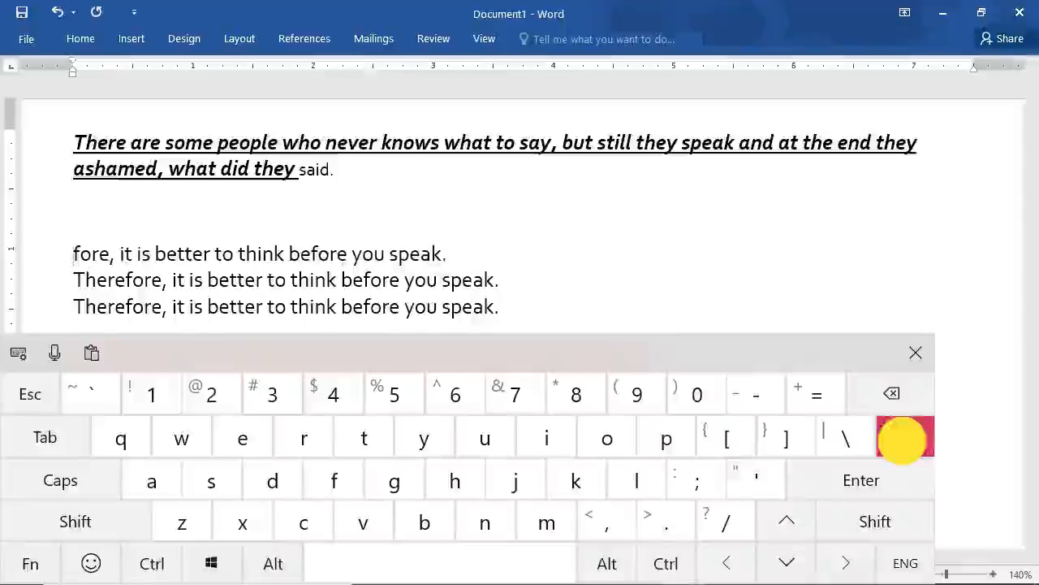
click(904, 437)
click(903, 437)
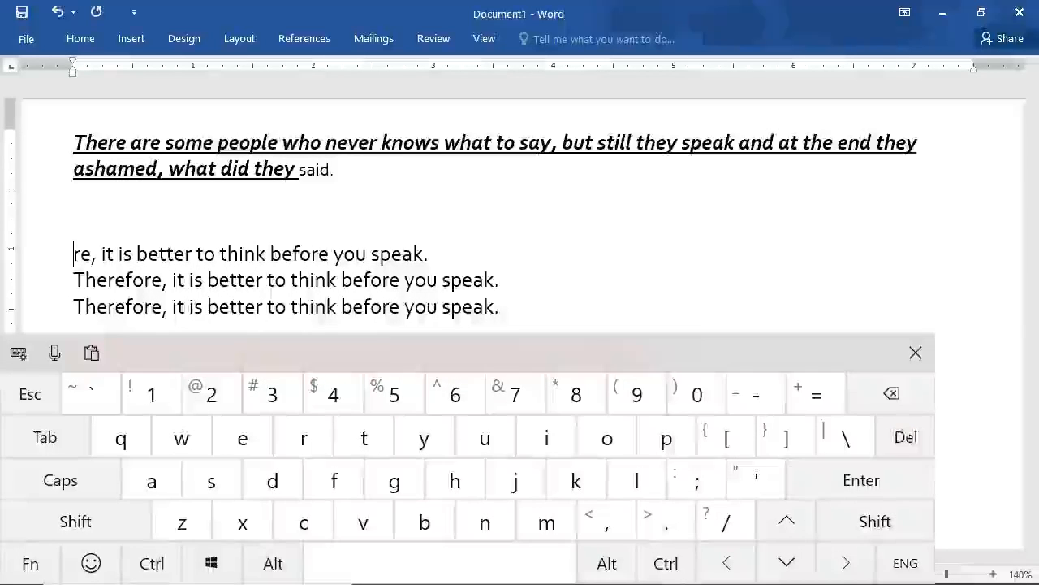
click(904, 437)
click(904, 437)
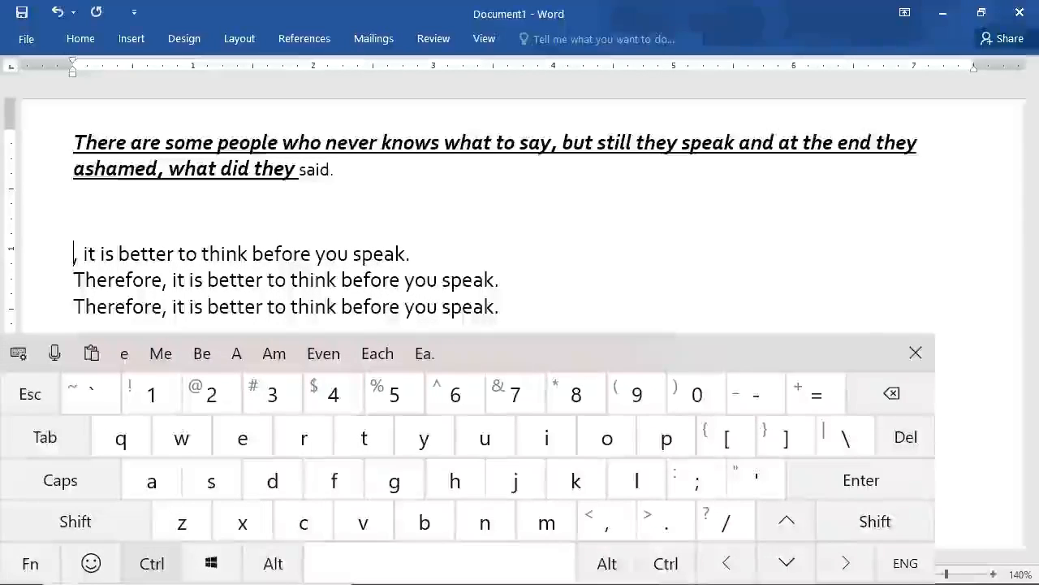
Undo the letter deletions one at a time until the first sentence line starts with "erefore".
click(666, 562)
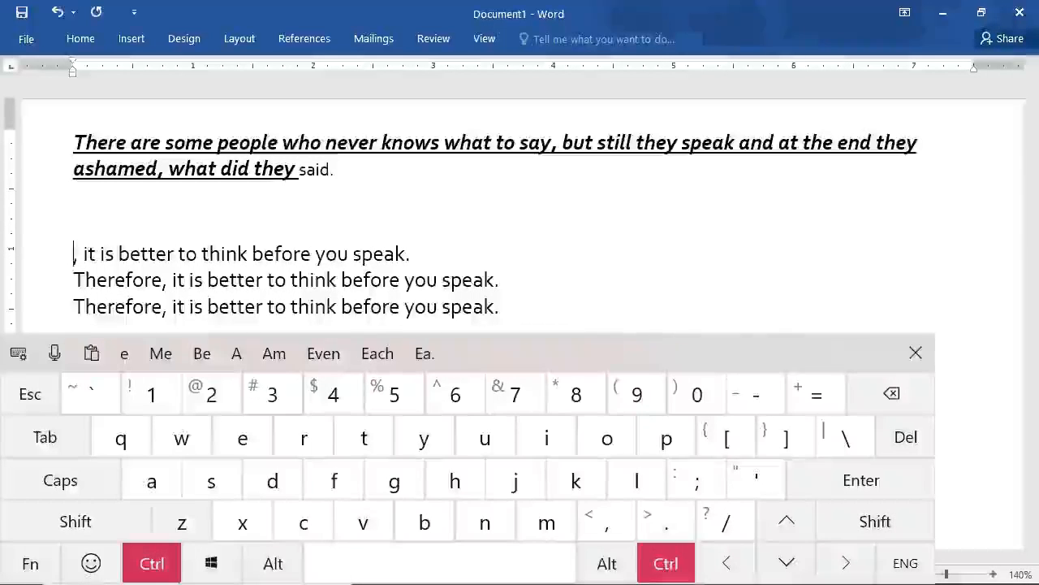
click(182, 521)
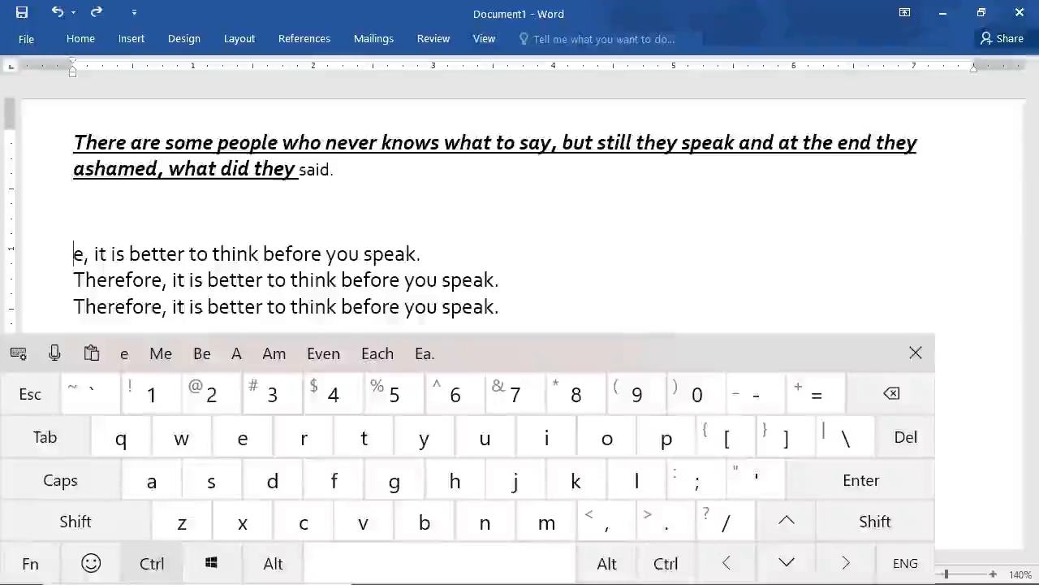
click(152, 563)
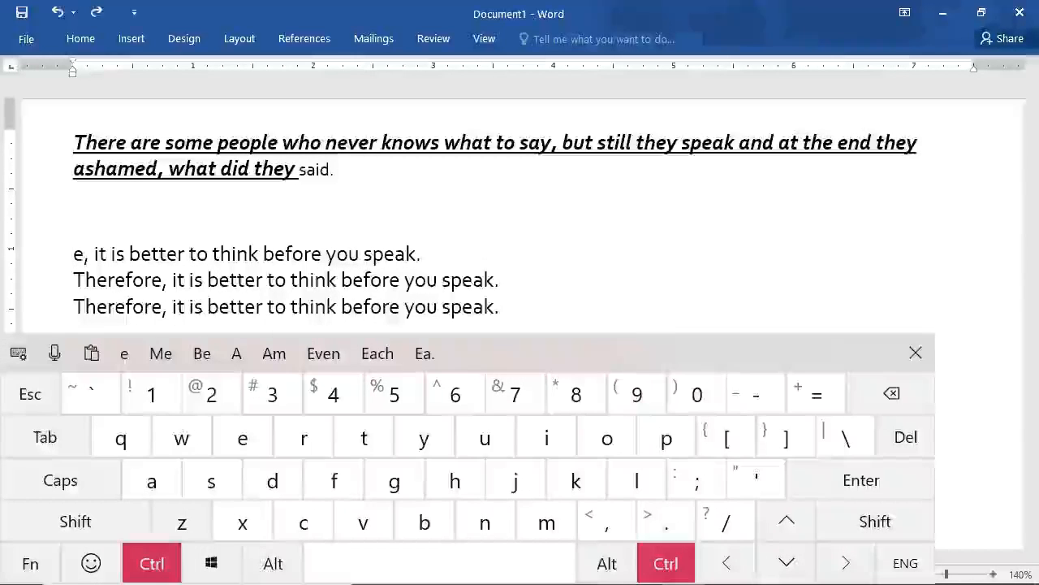
click(181, 521)
click(152, 563)
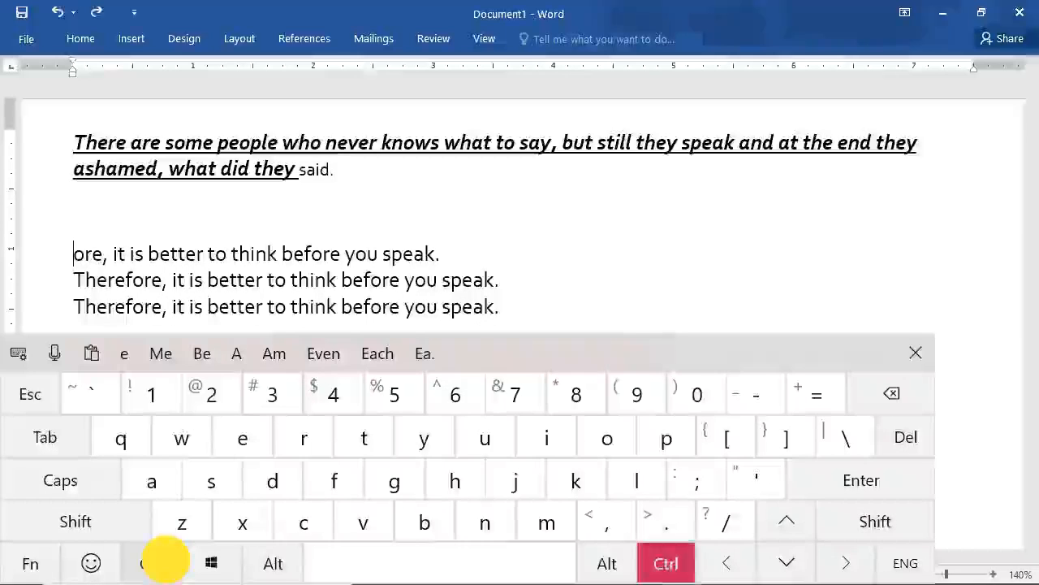
click(182, 521)
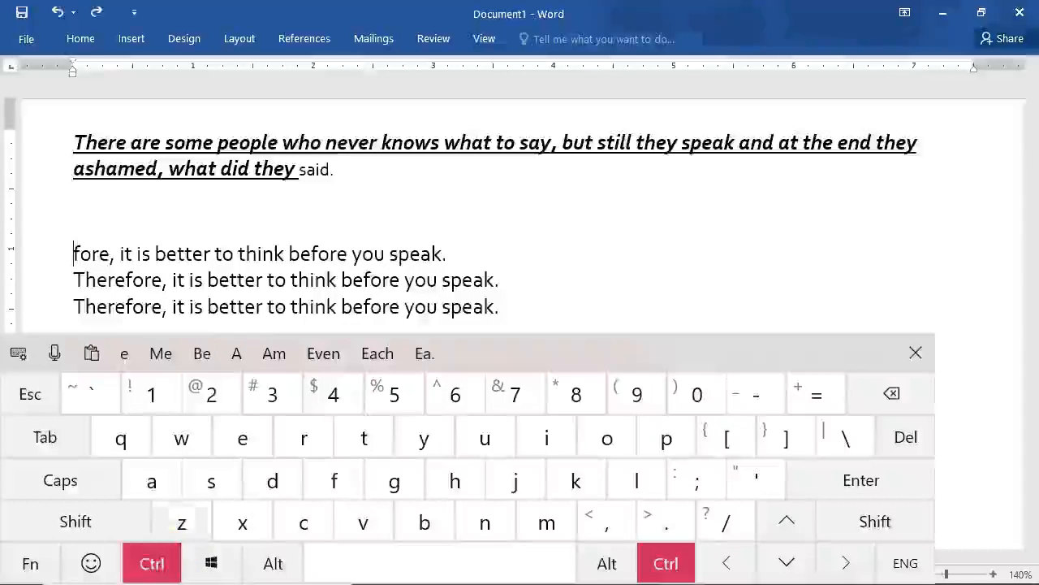
click(182, 521)
click(152, 563)
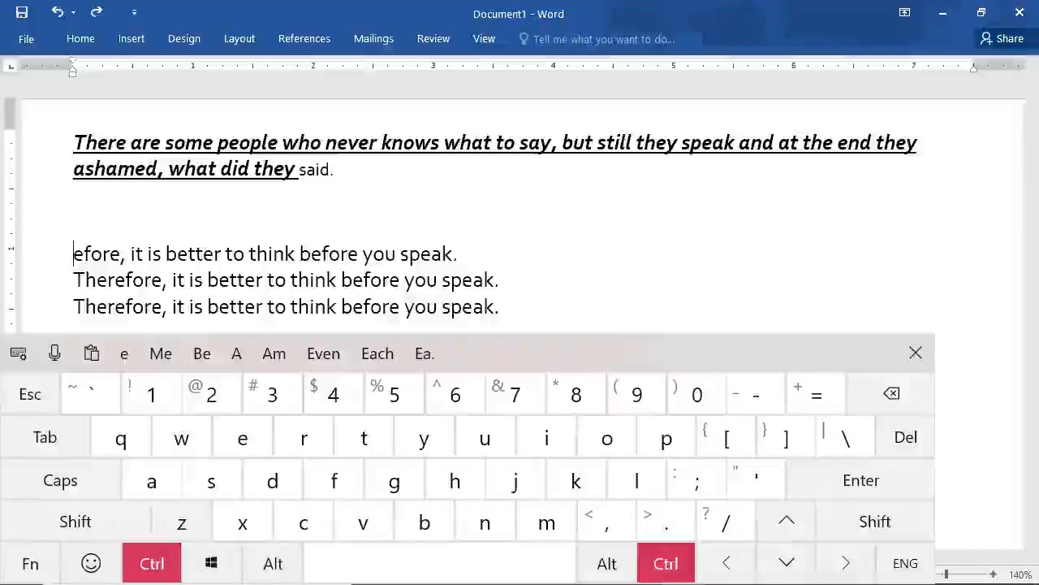
click(182, 521)
click(152, 563)
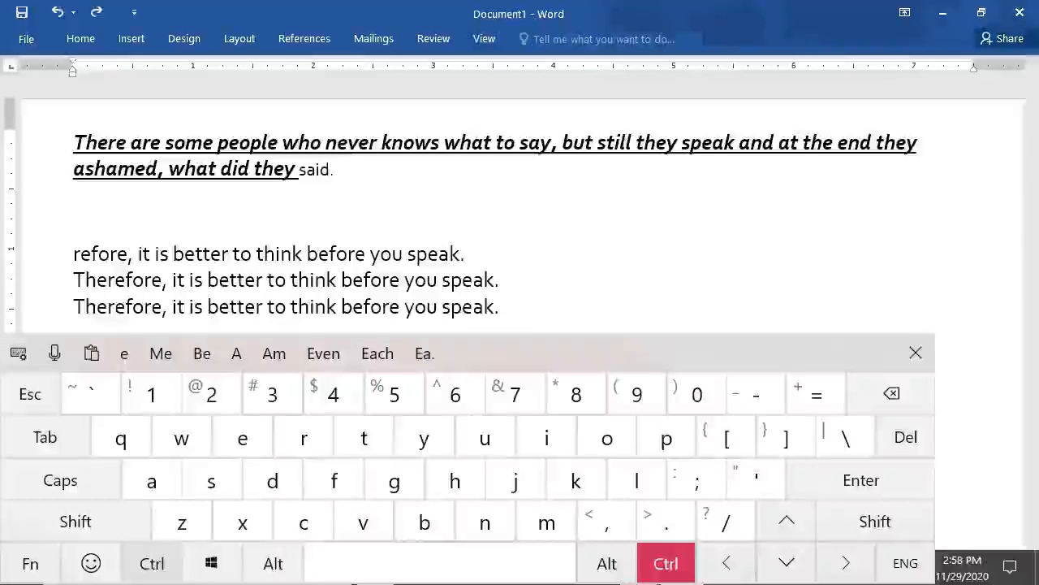
click(181, 521)
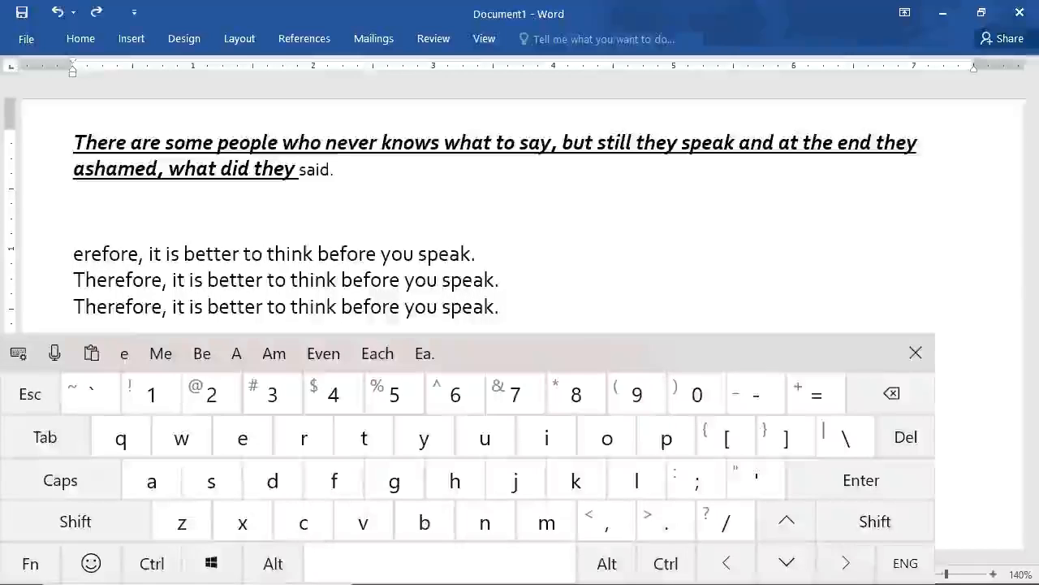
Redo three of the undone letter deletions so that the line starts with "fore".
click(152, 562)
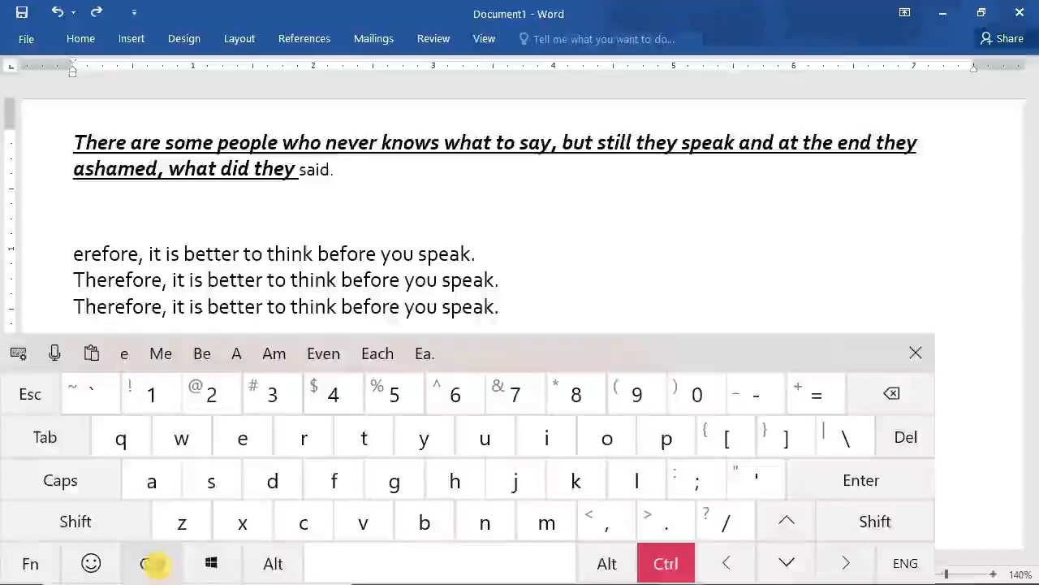
click(402, 443)
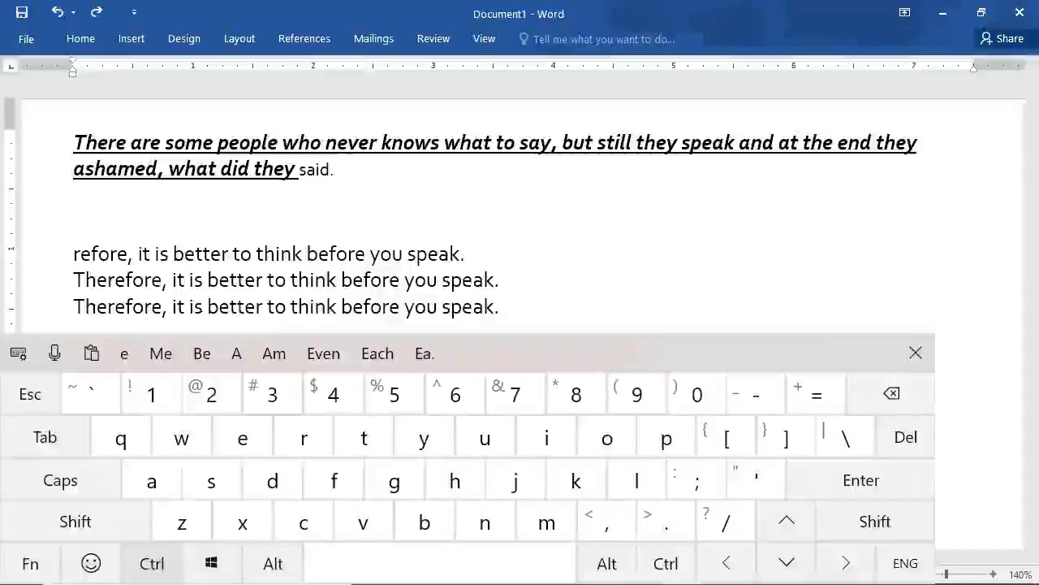
click(413, 440)
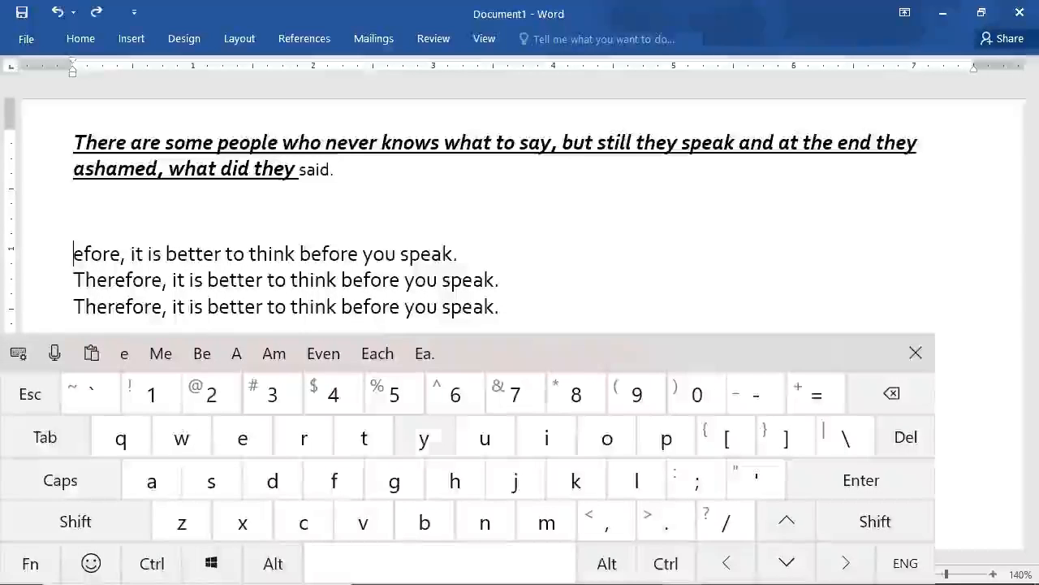
click(152, 563)
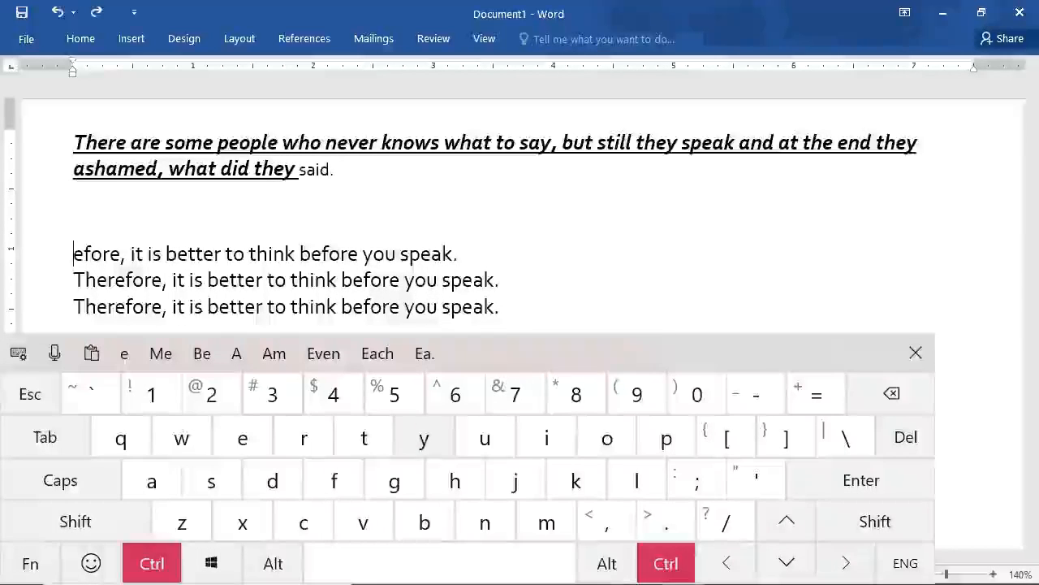
click(424, 438)
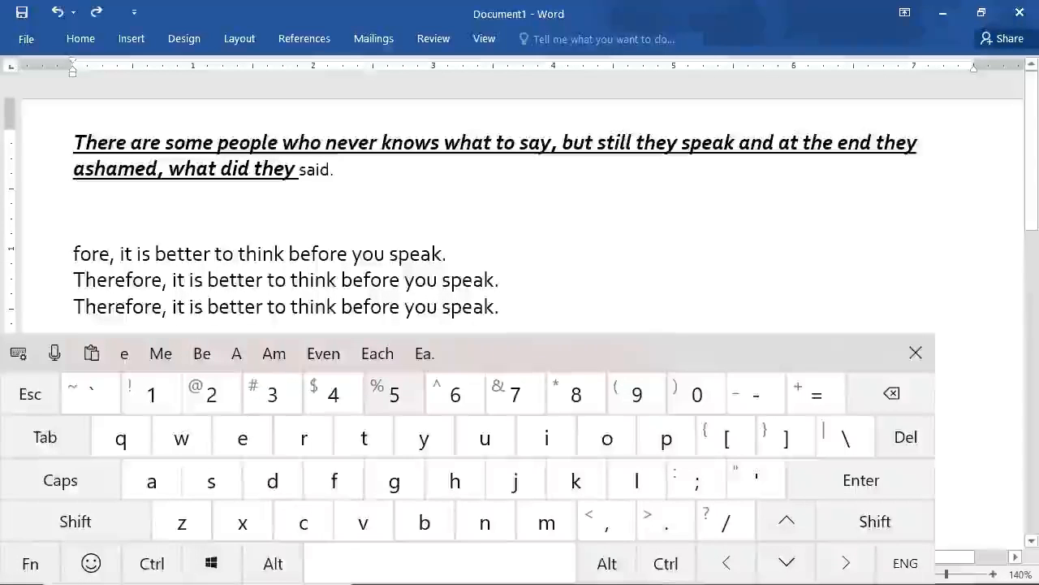
Select the entire first paragraph, "There are some people who never knows what to say", and clear all its character formatting.
double_click(169, 166)
click(85, 166)
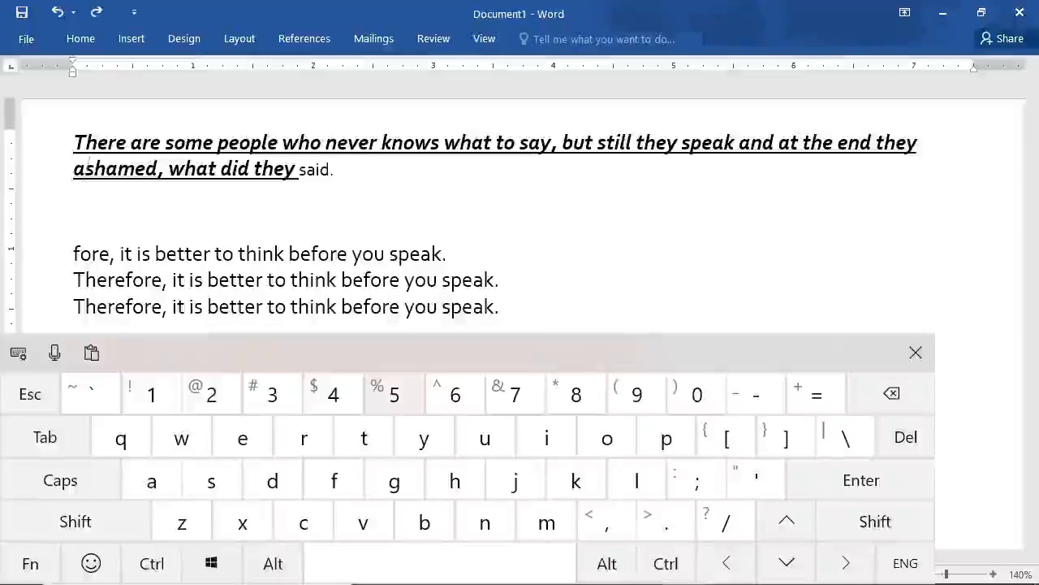
triple_click(76, 148)
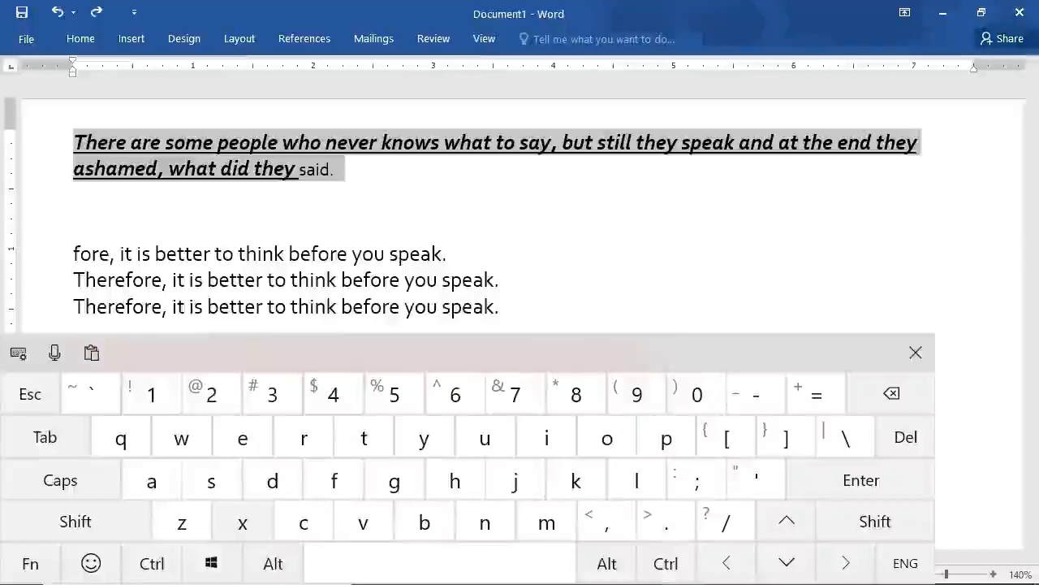
click(152, 563)
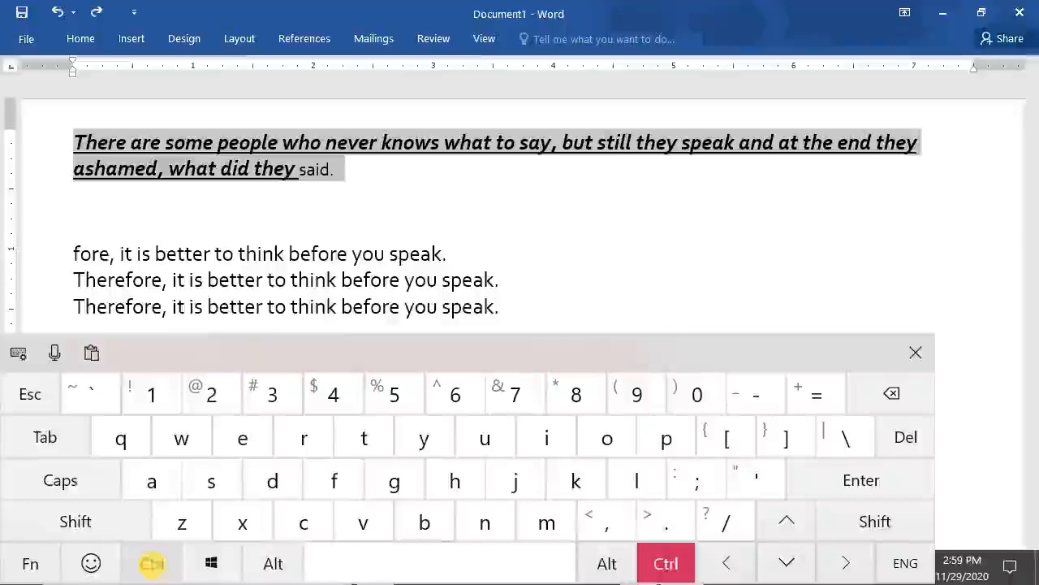
click(406, 563)
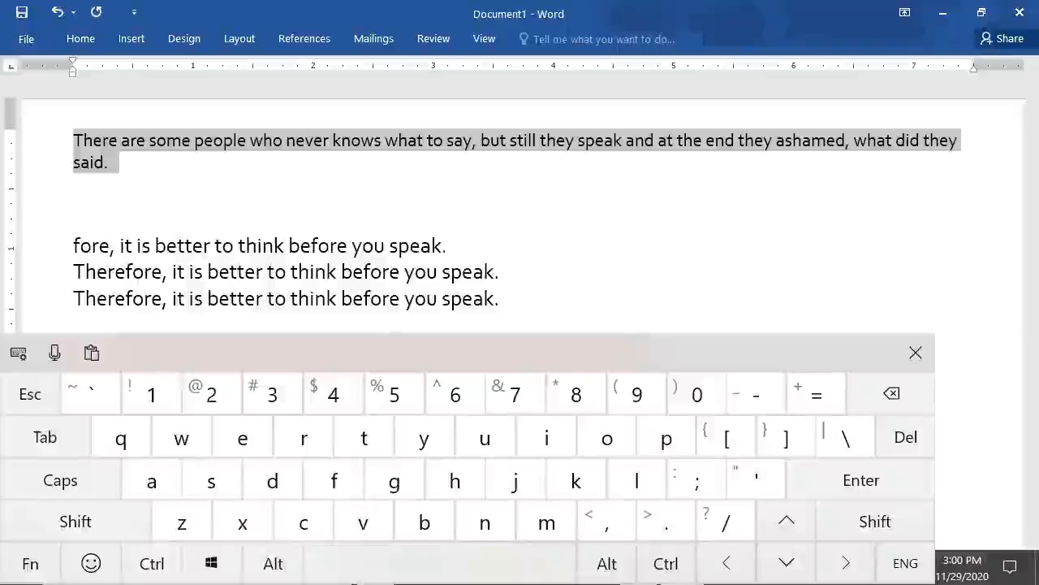
Deselect the first paragraph and place the cursor at the end of the last "Therefore, it is better to think before you speak." line.
click(307, 298)
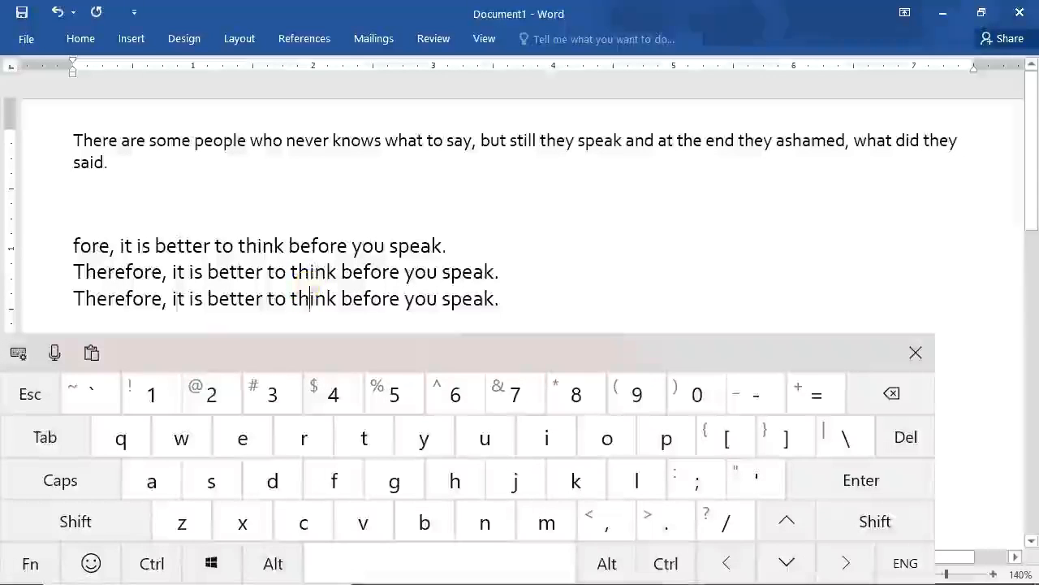
click(473, 298)
click(545, 282)
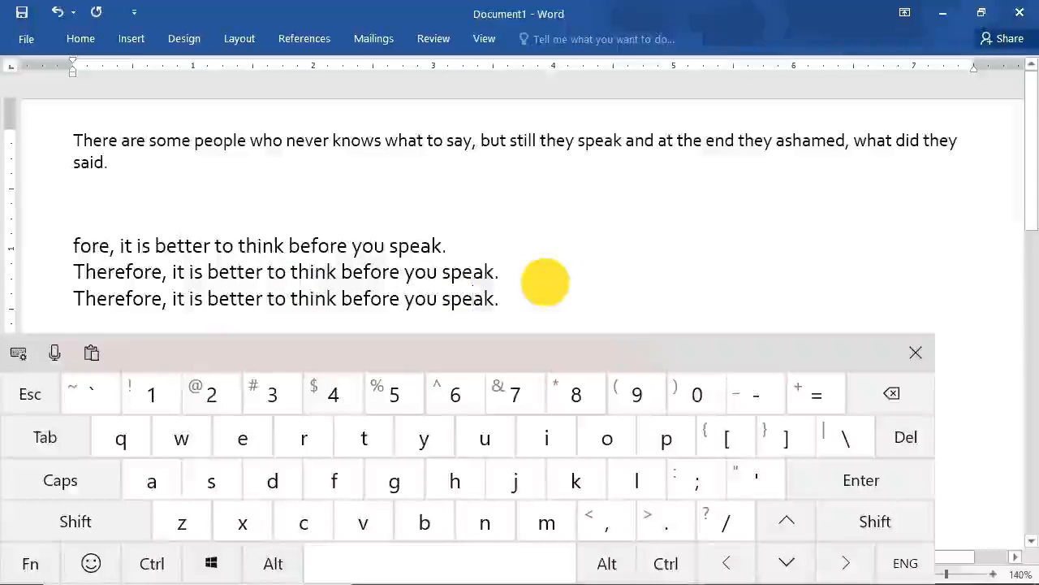
click(518, 299)
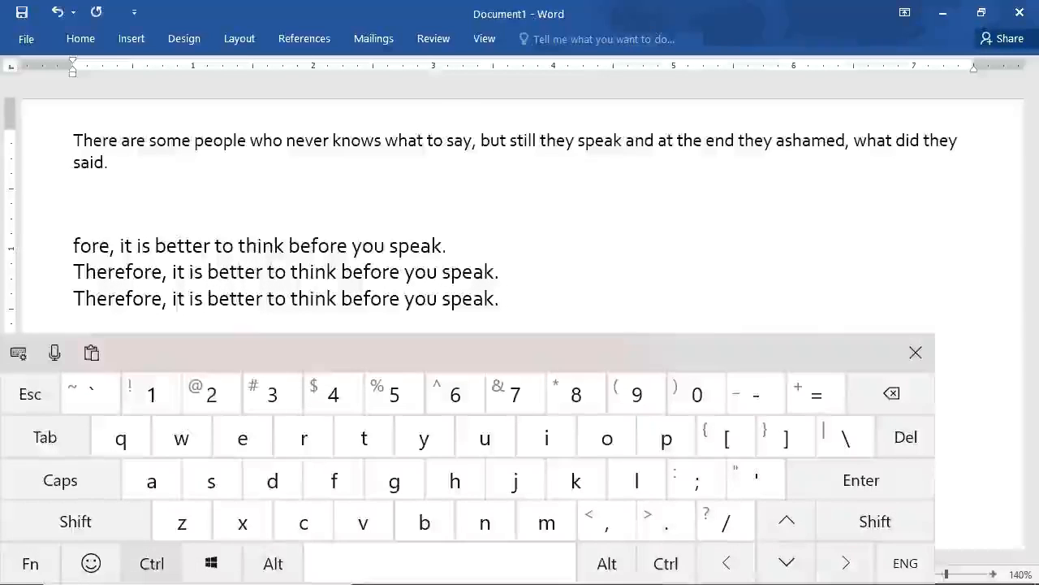
Open the Windows Start menu, dismiss it, and bring back the on-screen keyboard.
click(151, 563)
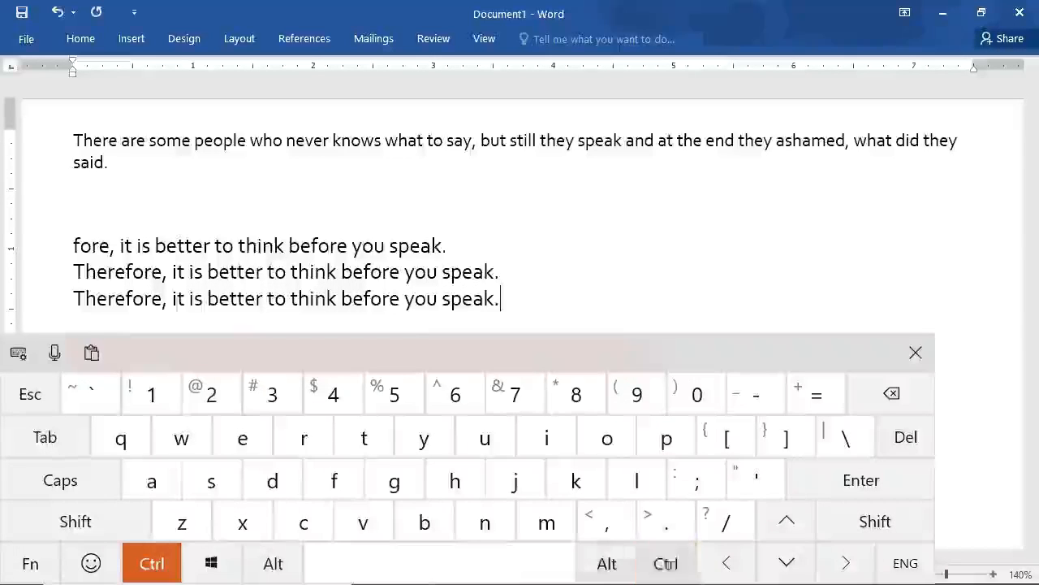
click(26, 565)
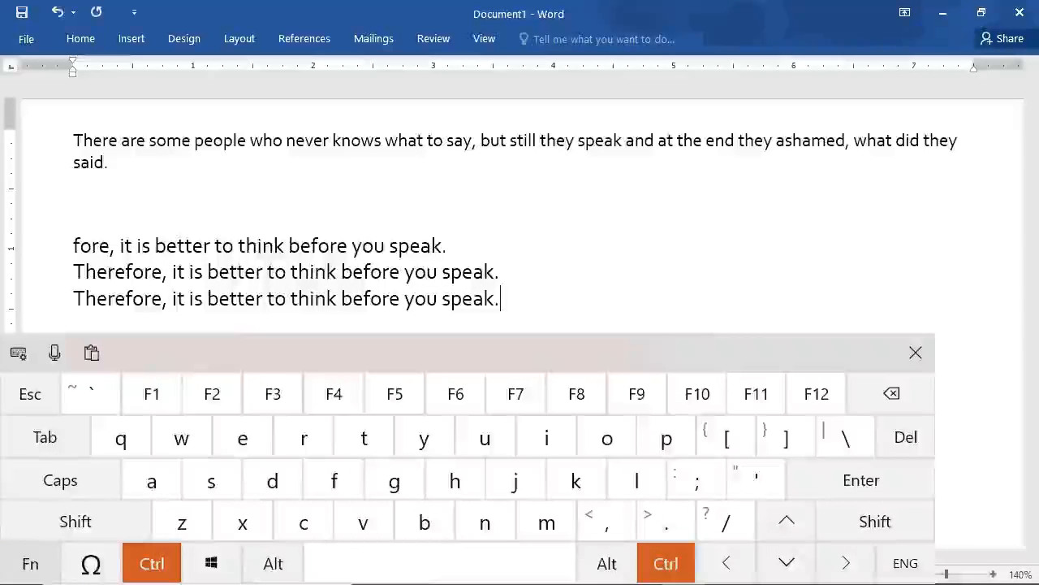
click(30, 564)
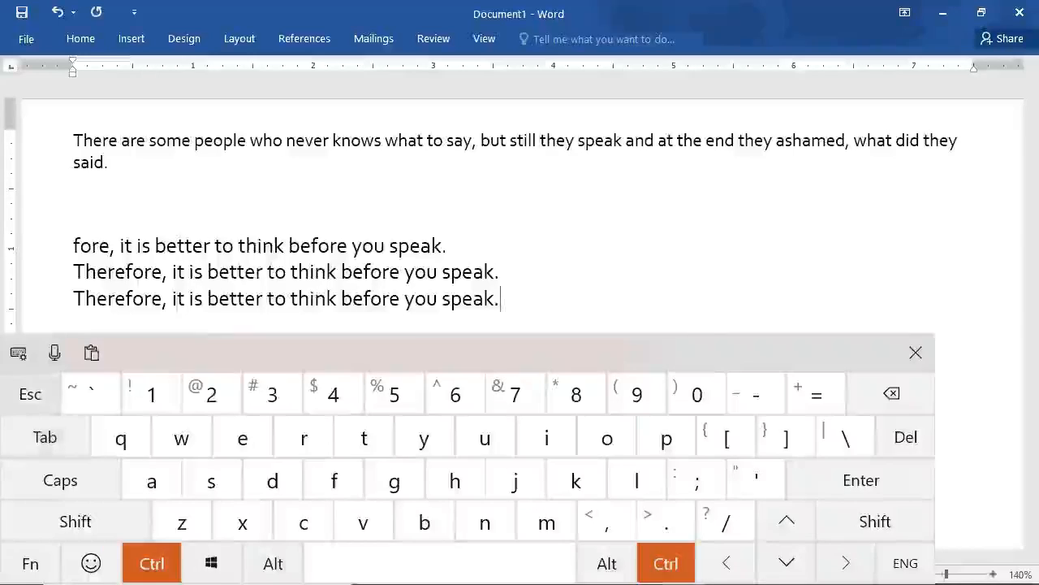
click(25, 388)
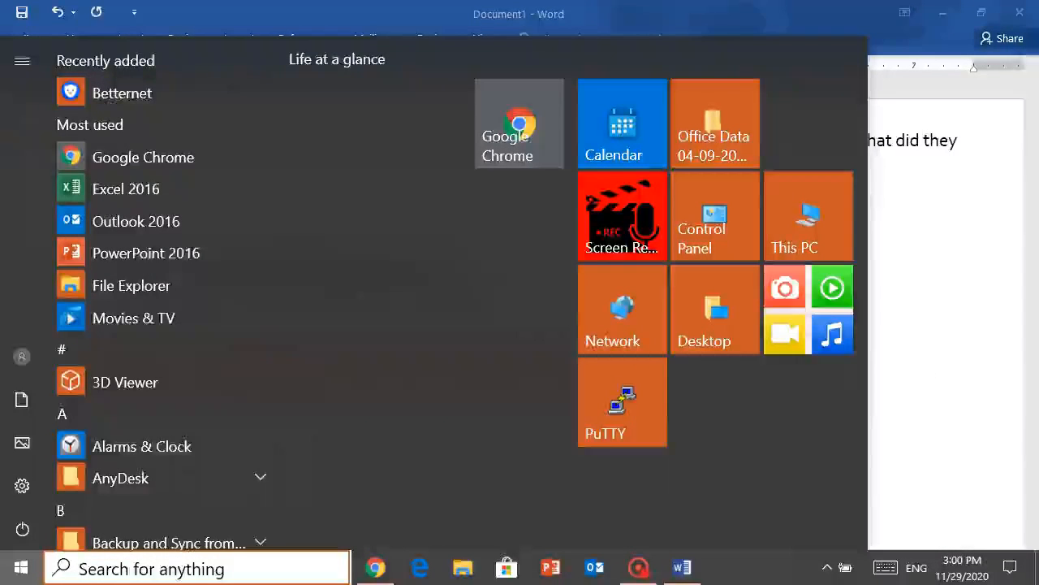
key(Escape)
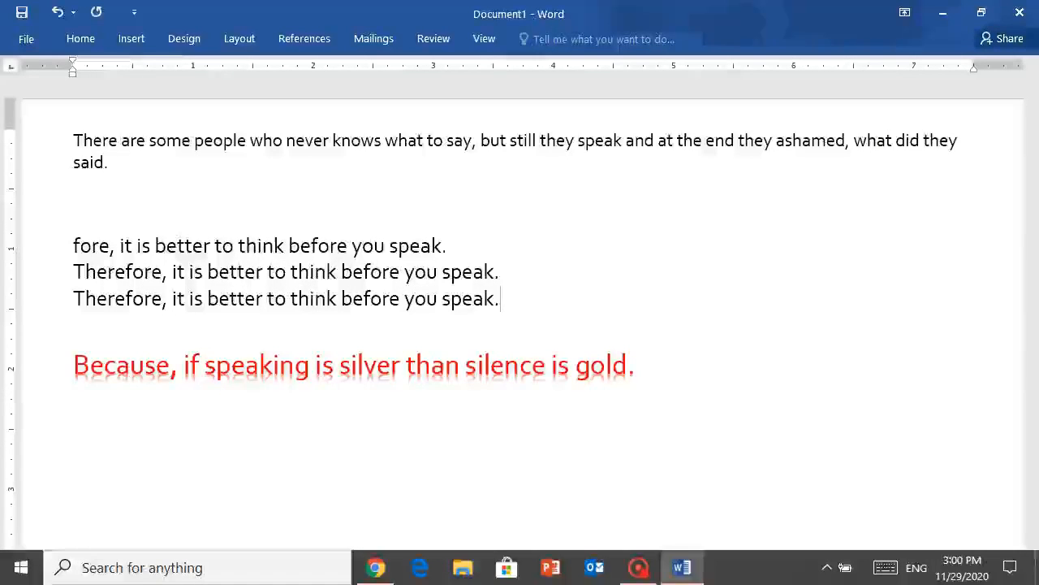
click(891, 566)
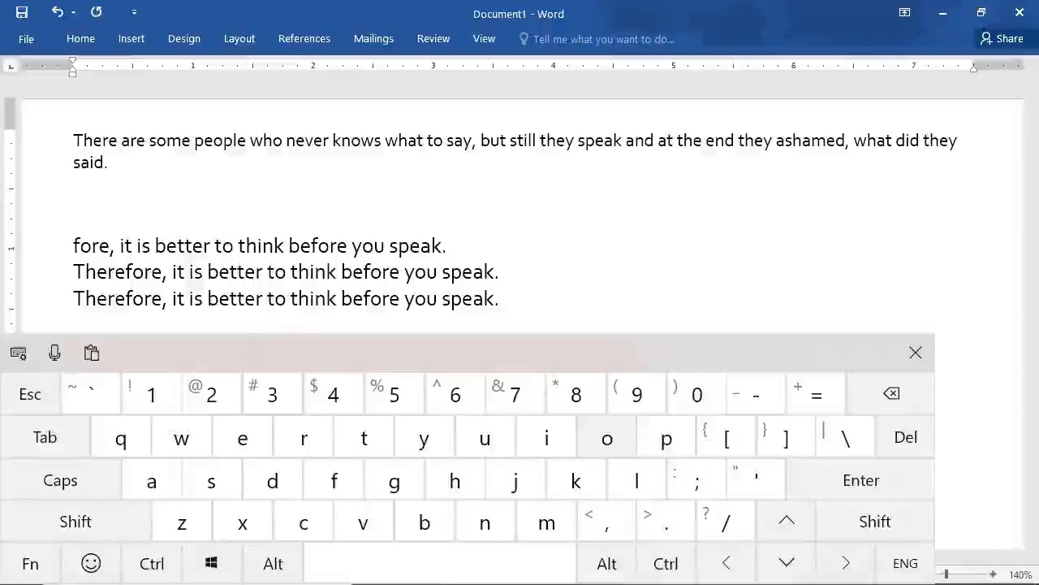
Show the page for opening recent documents, leave it by attempting to close the document, and dismiss the save prompt.
click(623, 243)
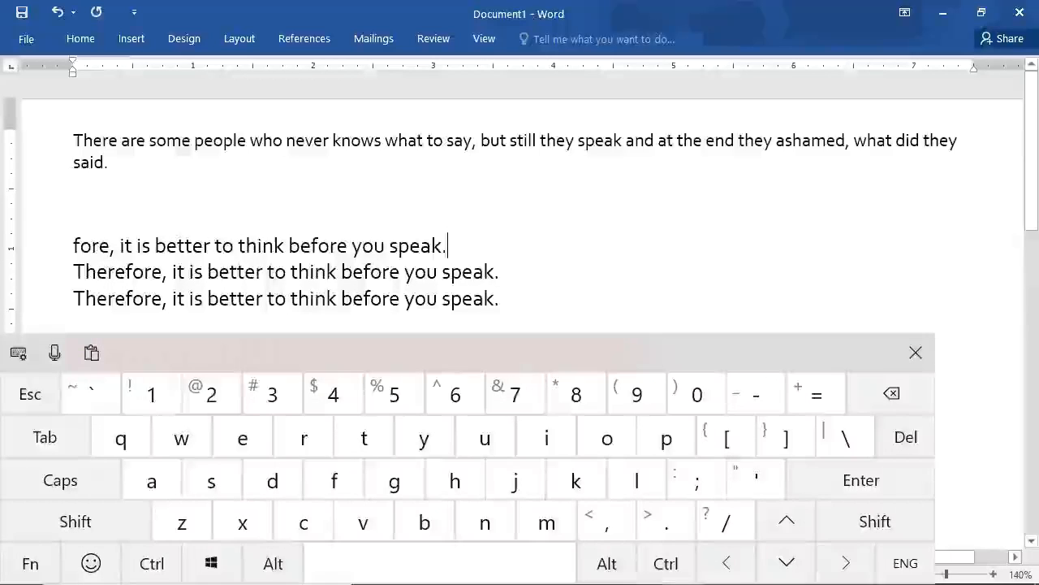
click(152, 563)
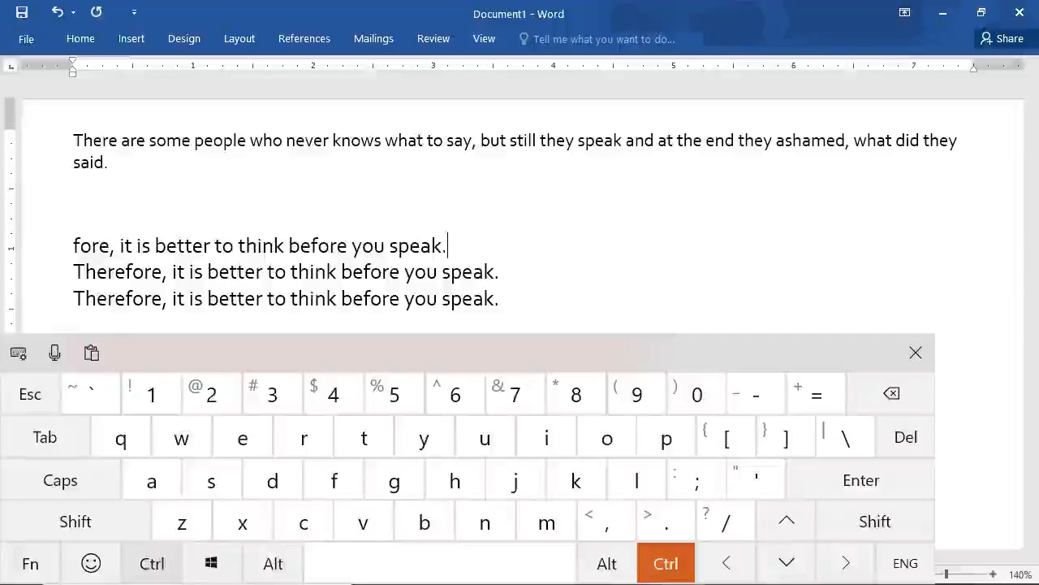
click(604, 435)
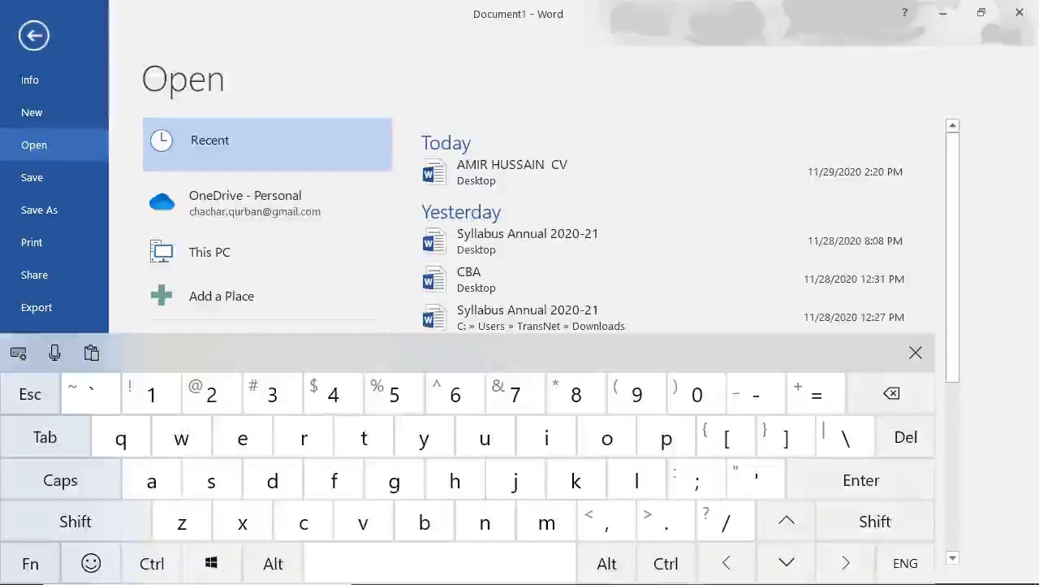
click(1018, 14)
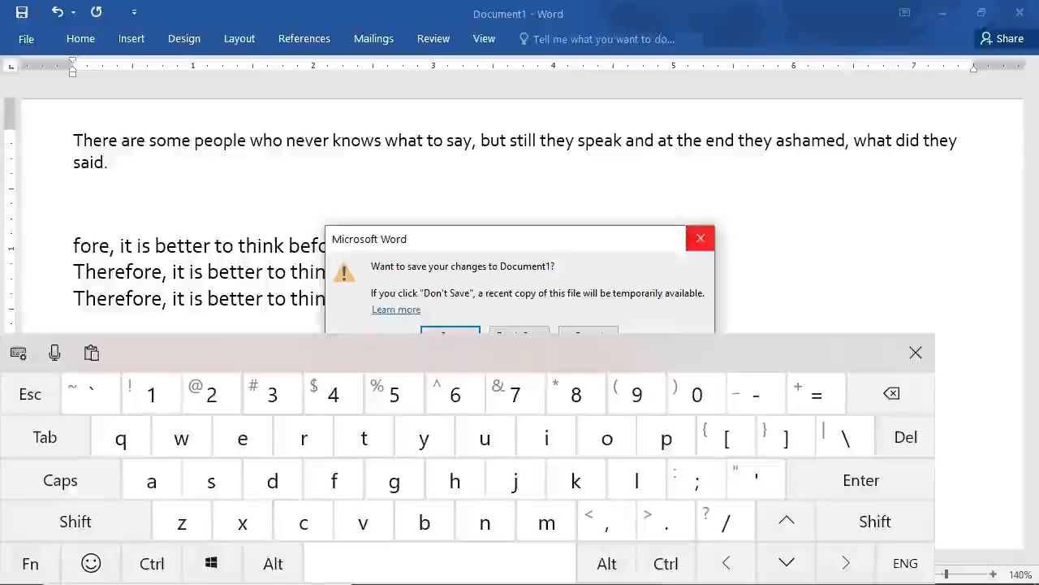
click(698, 238)
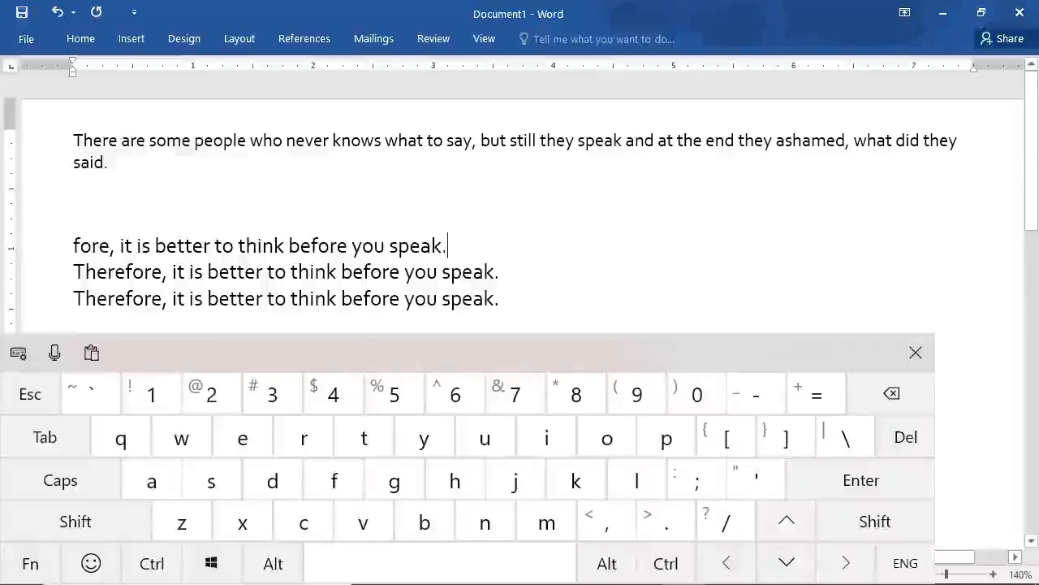
Create a new blank document, view its Info page, and close it to return to the original document.
click(152, 563)
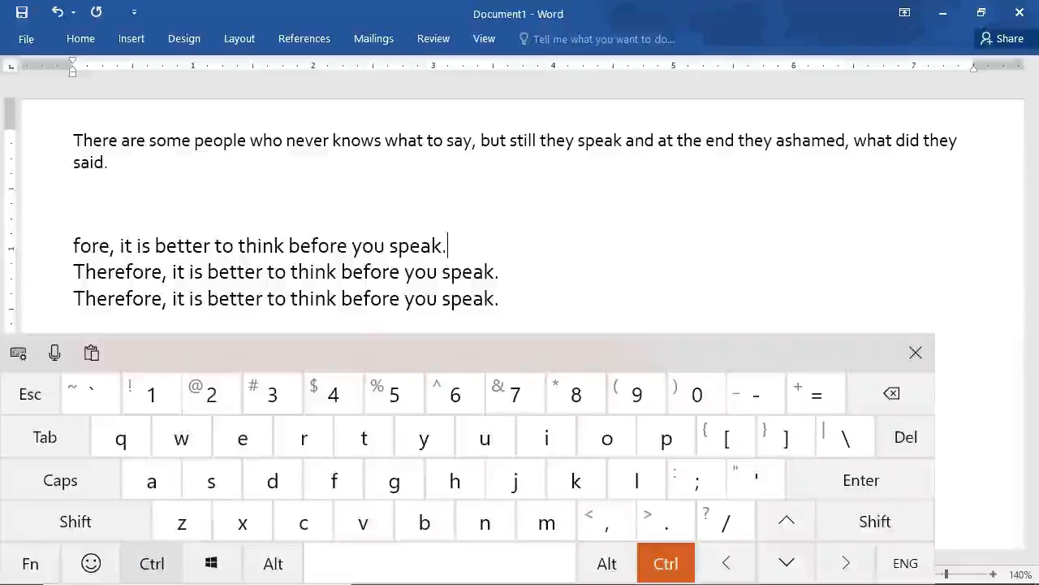
click(485, 522)
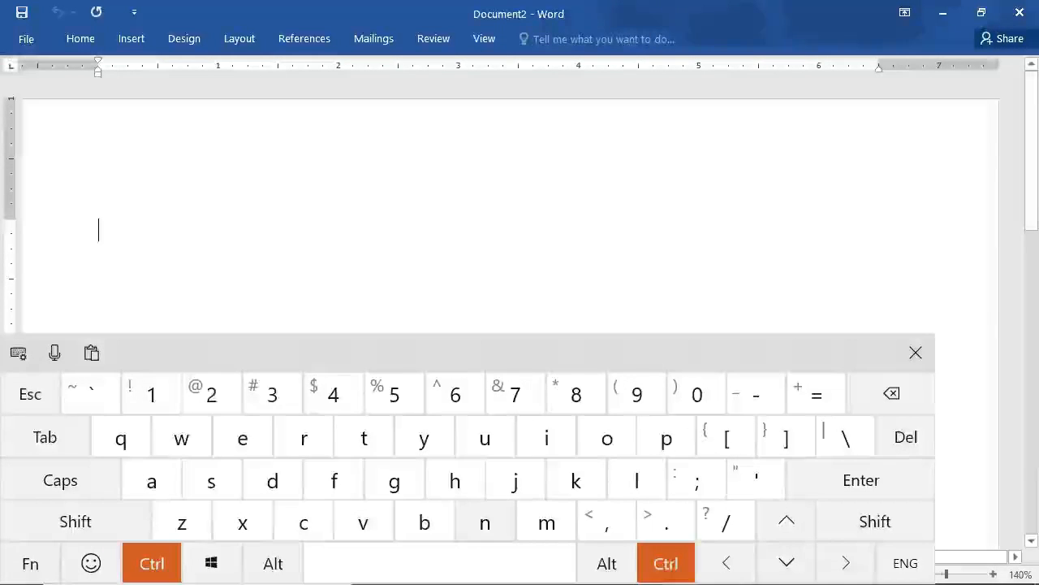
click(26, 38)
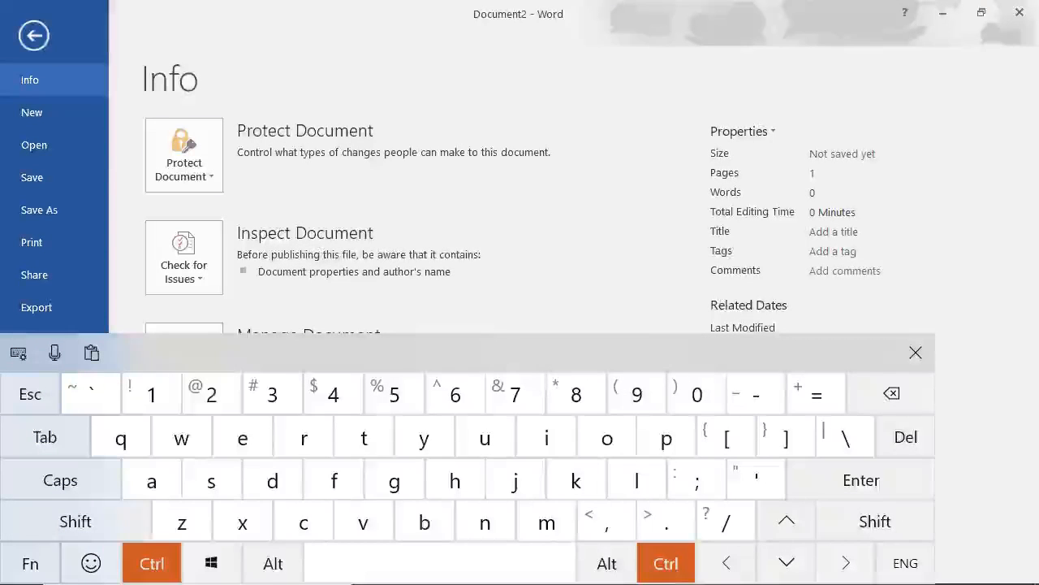
click(304, 522)
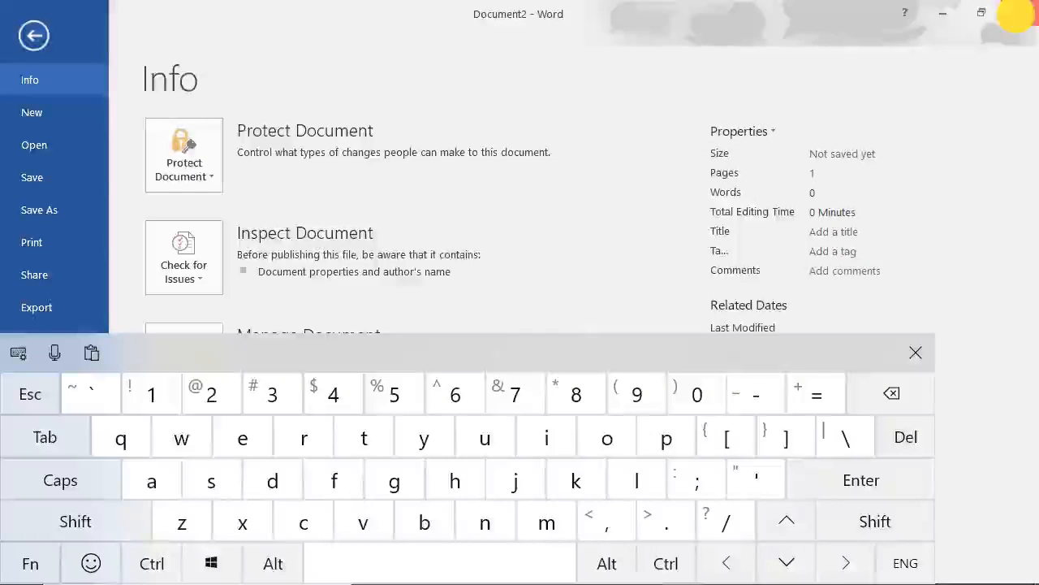
click(1020, 13)
click(502, 267)
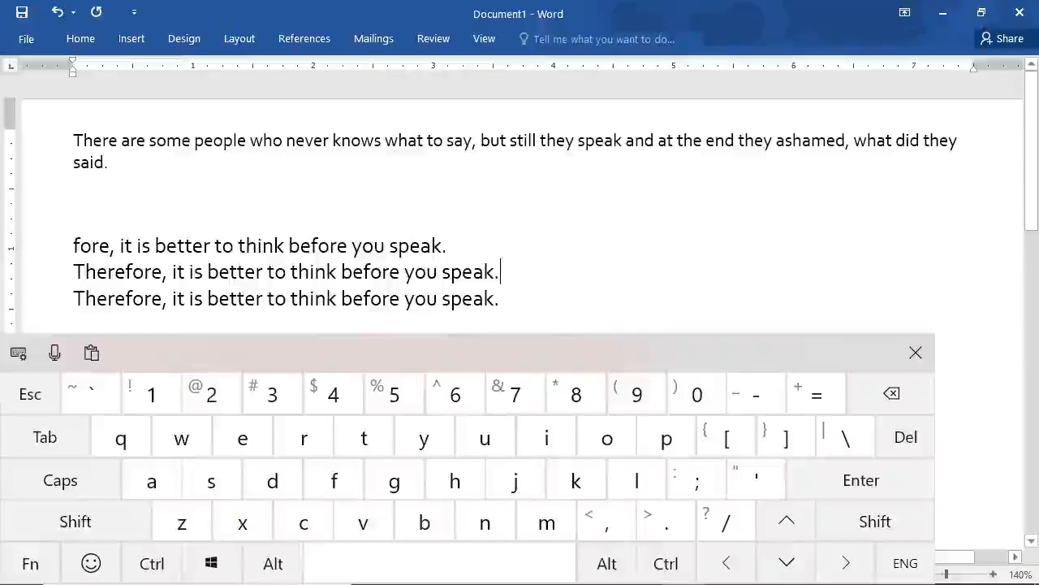
Select the first paragraph with the blank lines below it and clear the selection.
click(416, 272)
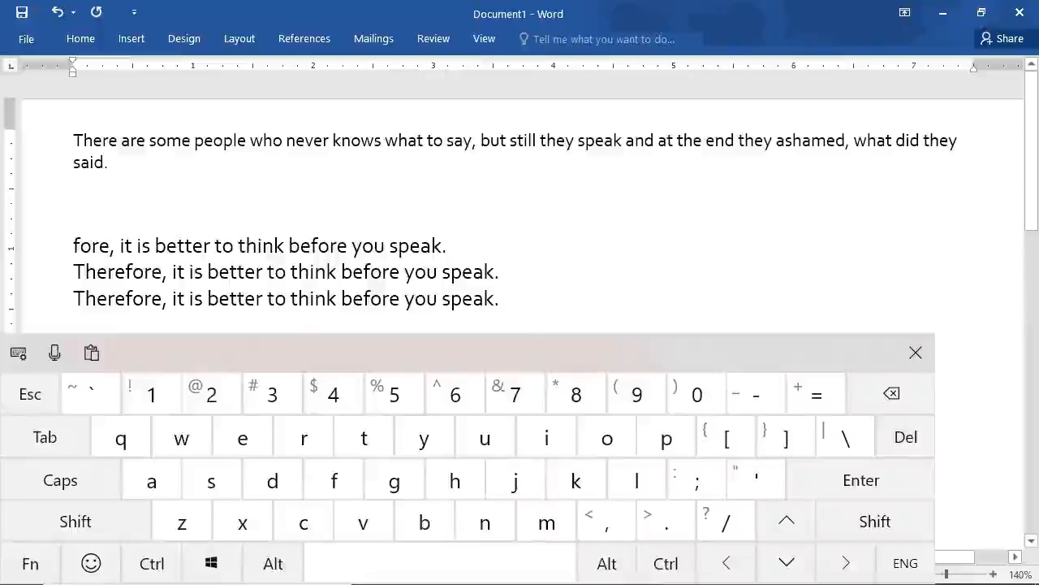
drag(69, 140, 190, 181)
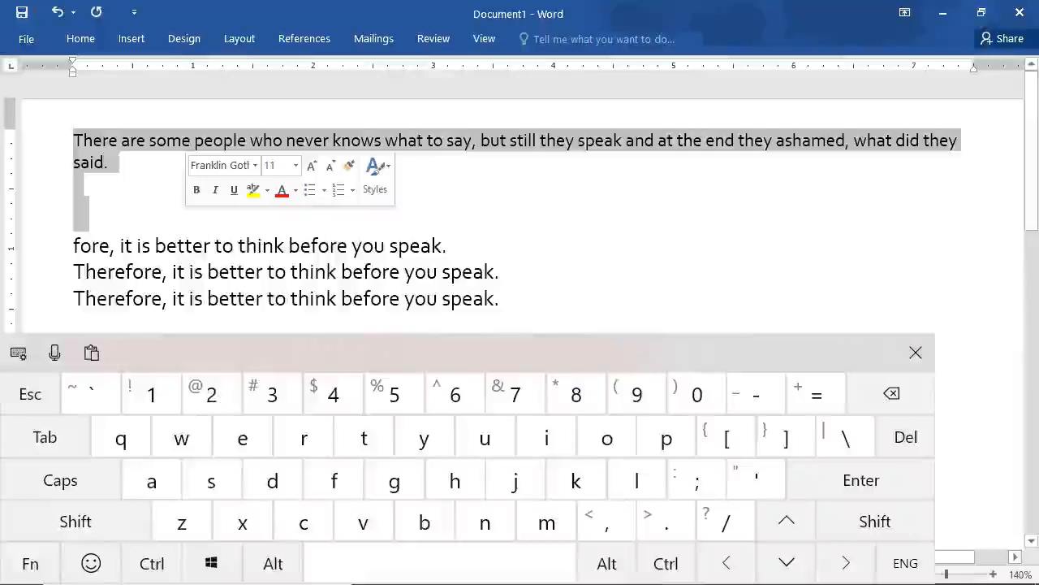
click(179, 245)
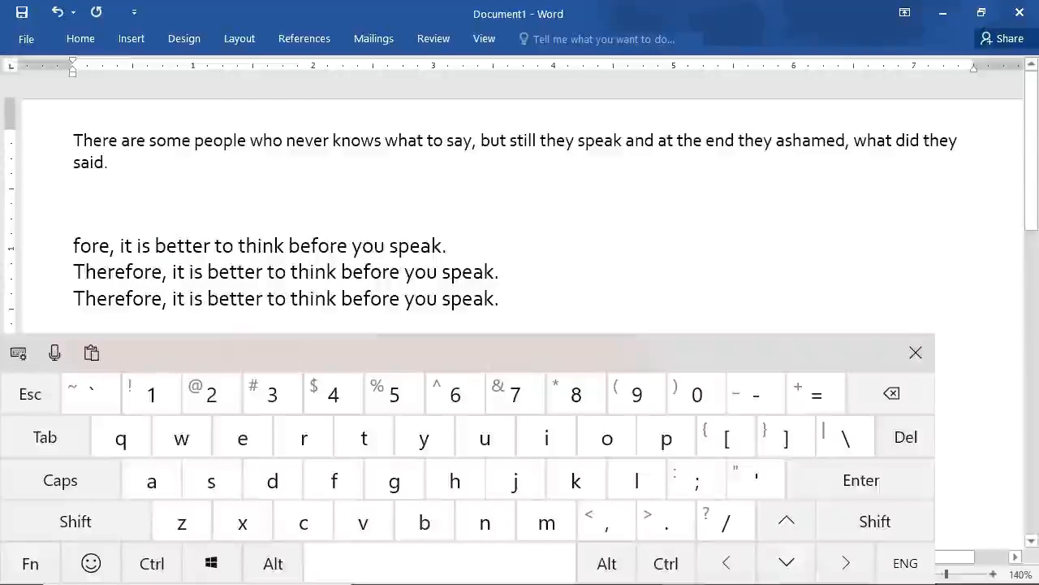
Select the entire content of the document at once and deselect it again.
click(152, 563)
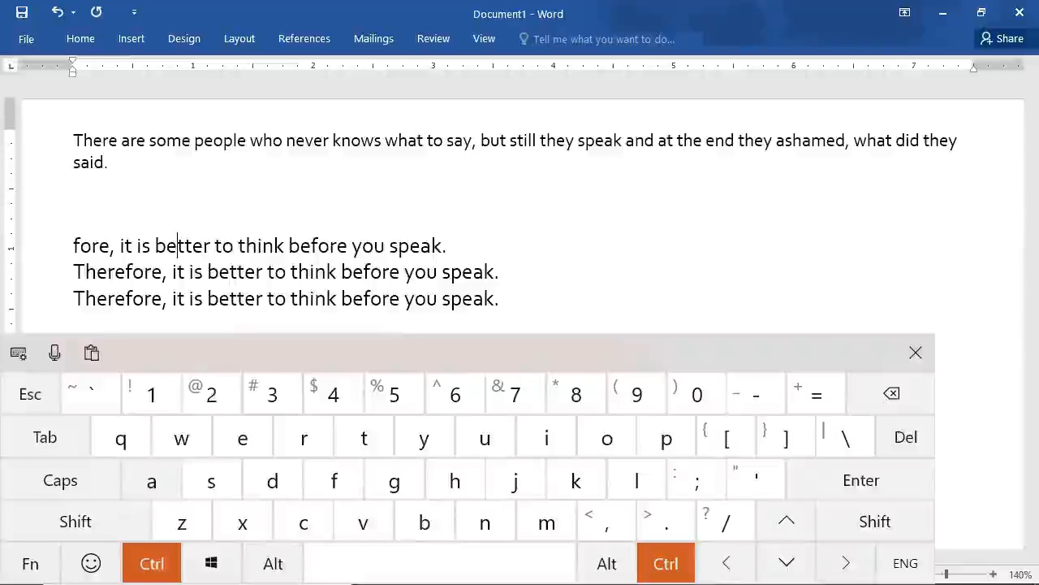
click(151, 480)
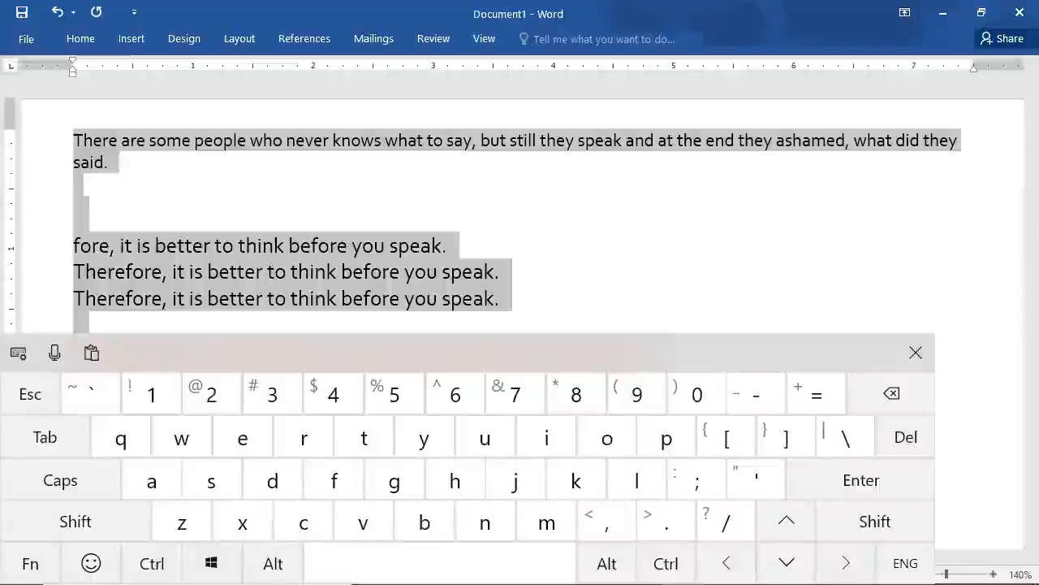
click(381, 235)
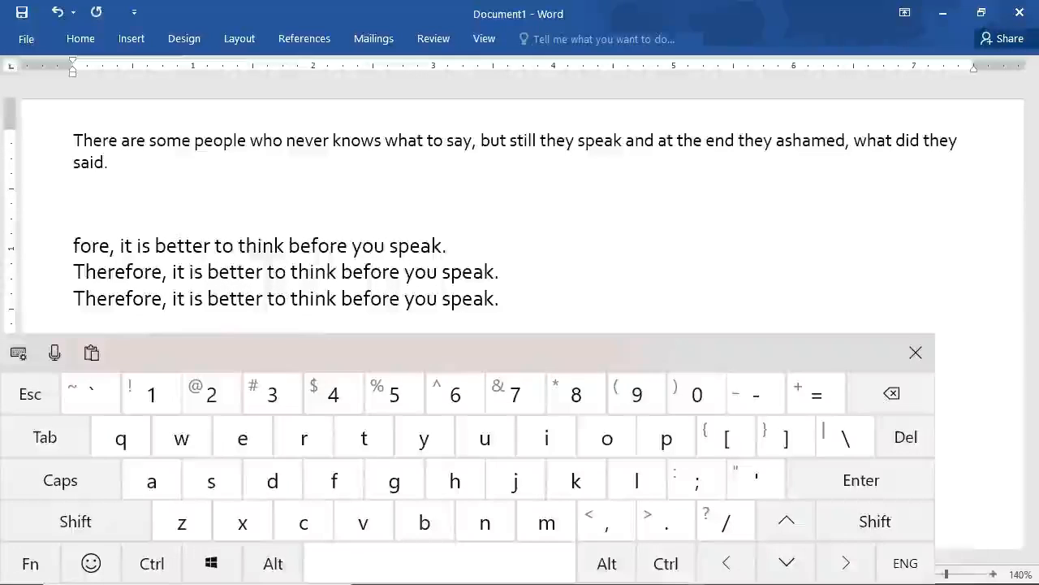
Show the document's text search in the Navigation pane and close it again.
click(151, 563)
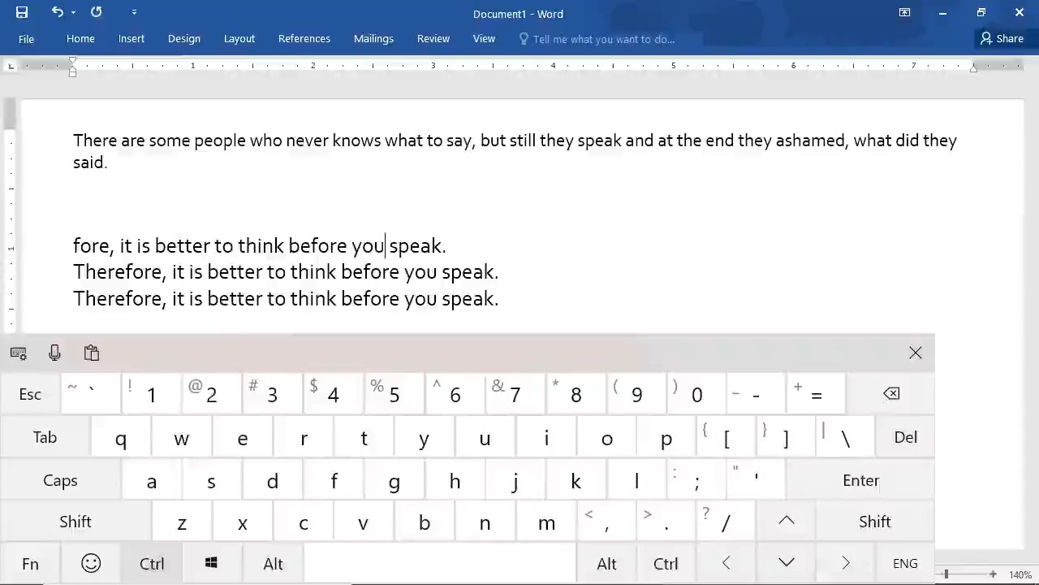
click(334, 480)
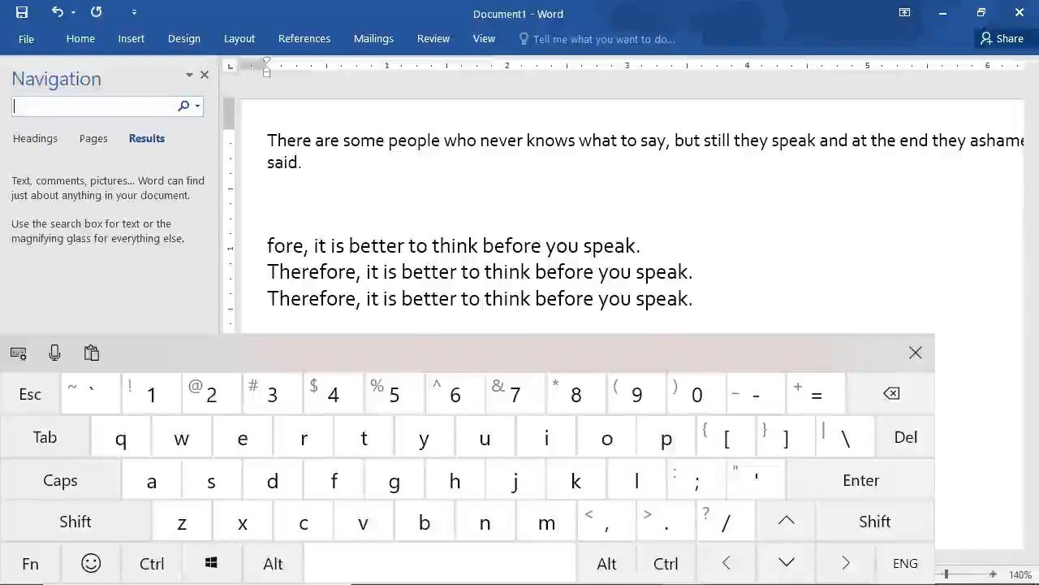
click(203, 74)
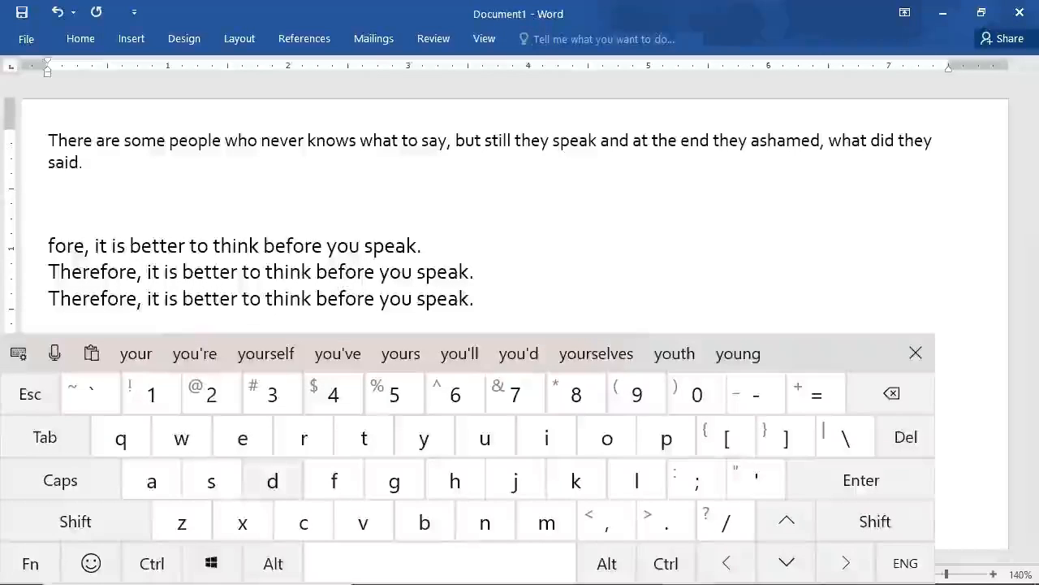
Bring up the find-and-replace function for the document and enter "you" as the text to find.
click(152, 564)
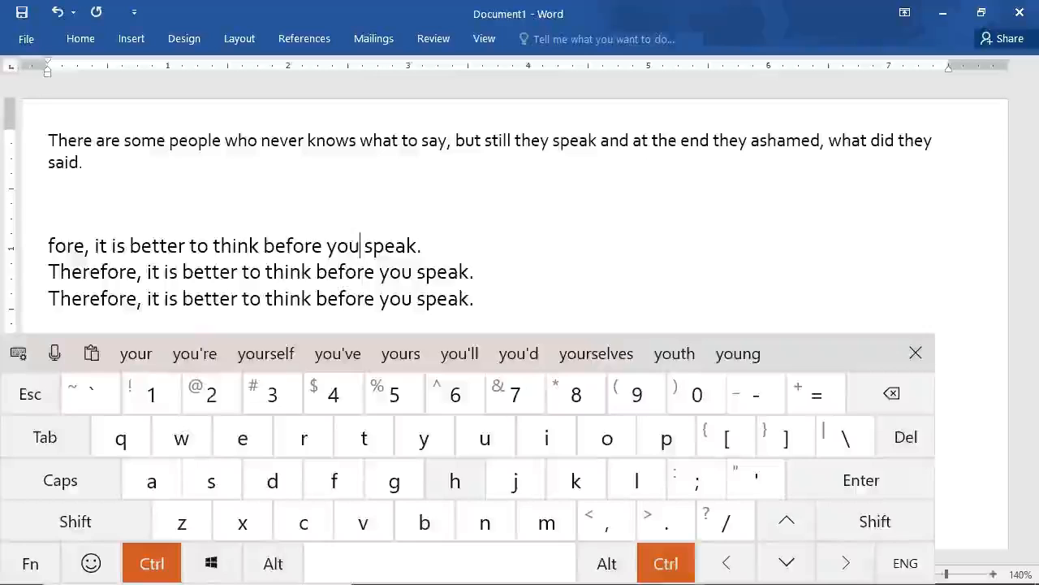
click(454, 480)
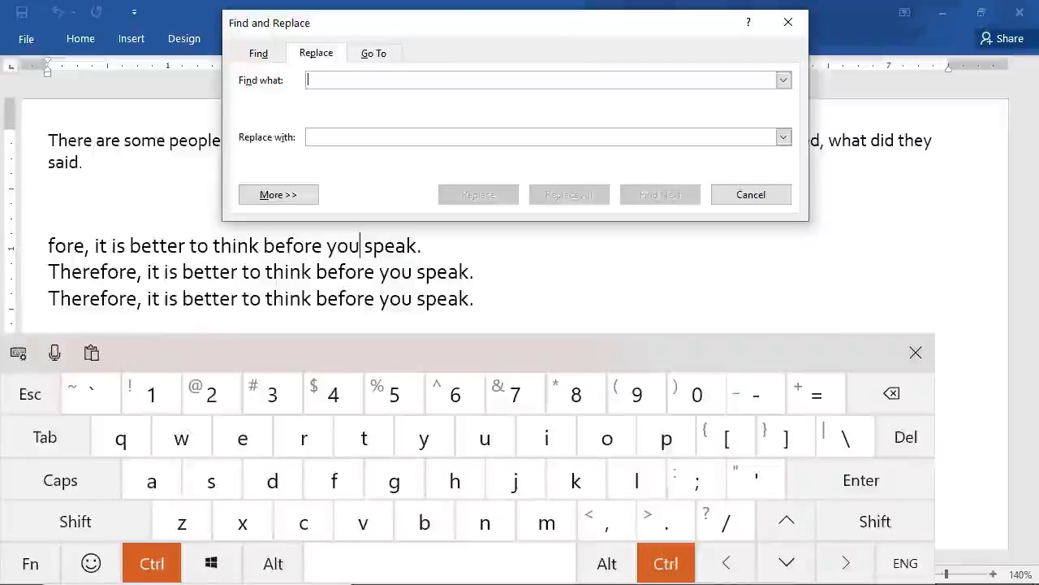
click(360, 79)
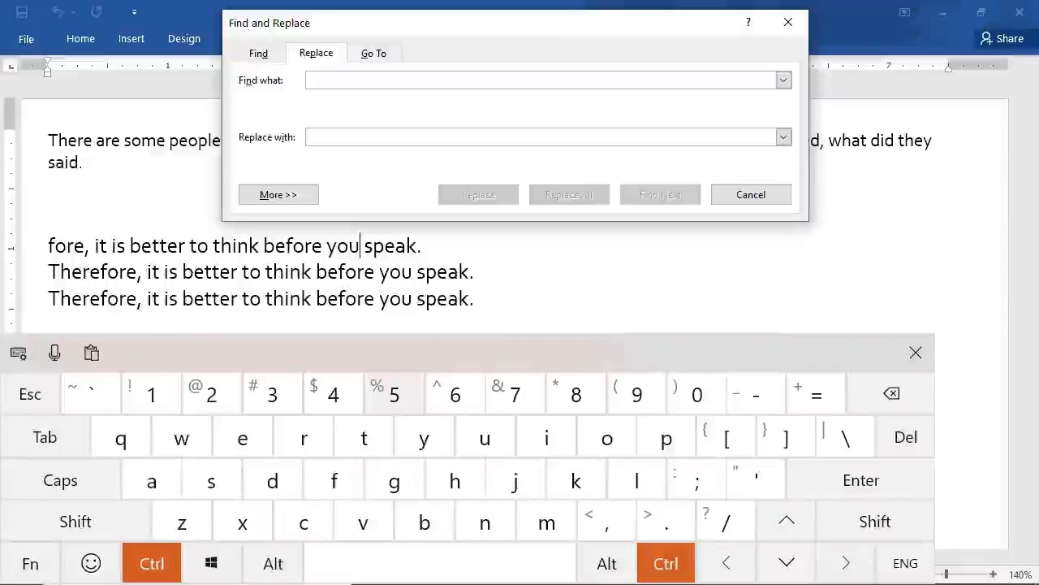
click(421, 437)
click(607, 438)
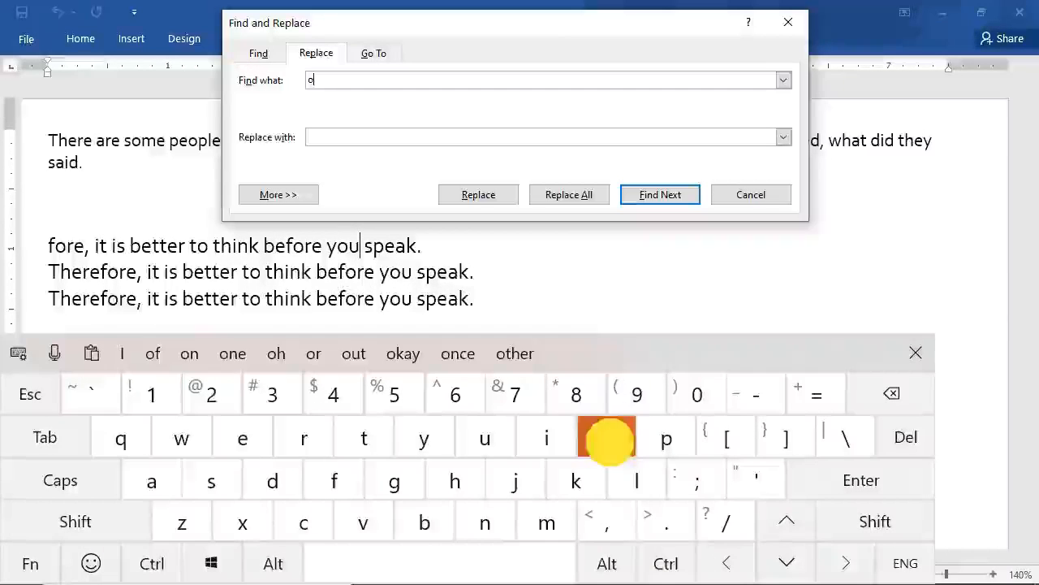
click(485, 438)
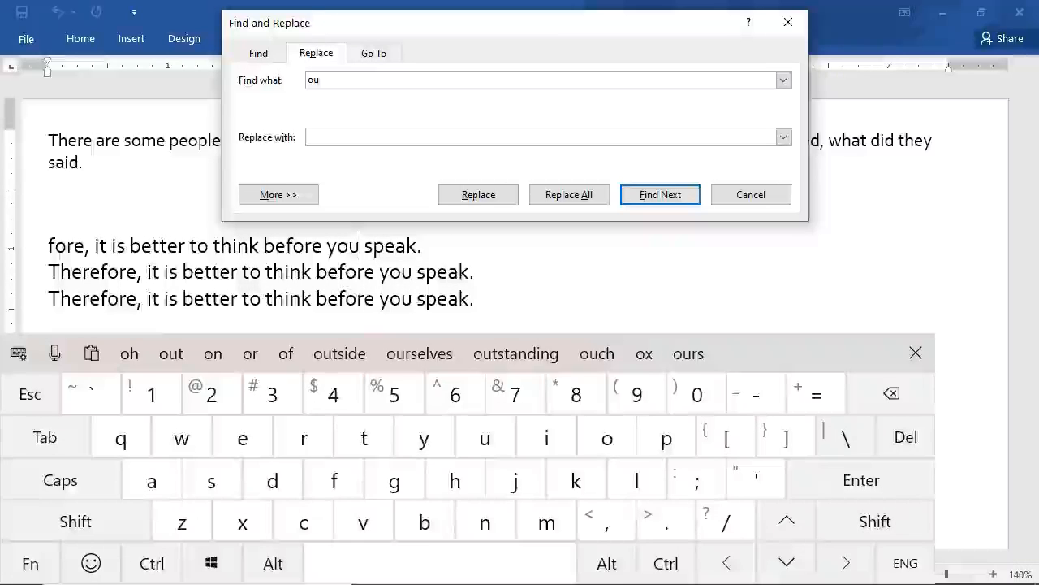
click(891, 394)
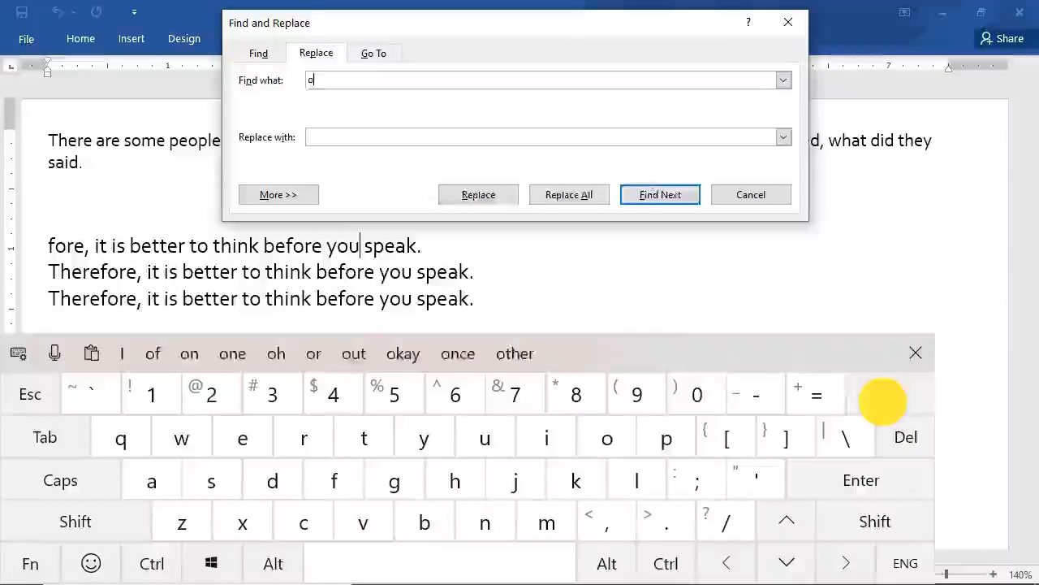
click(891, 394)
click(423, 439)
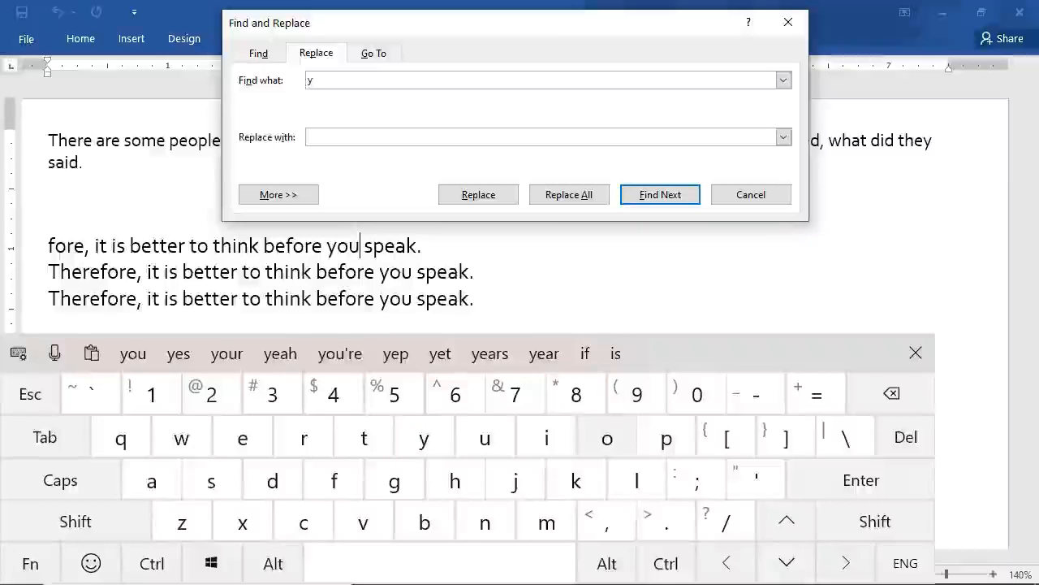
click(602, 439)
click(485, 438)
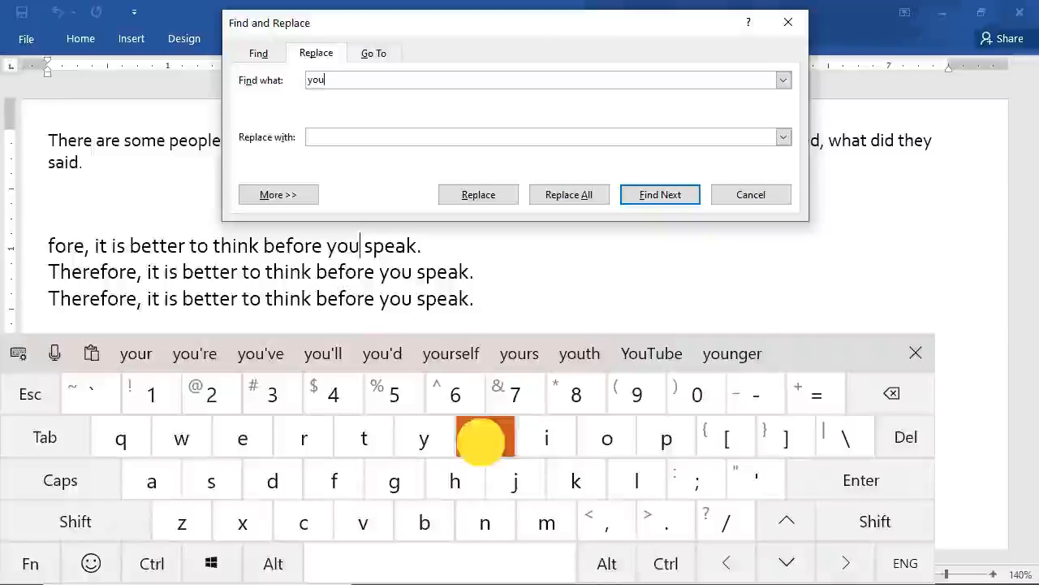
Enter "they" as the replacement text for "you".
click(365, 138)
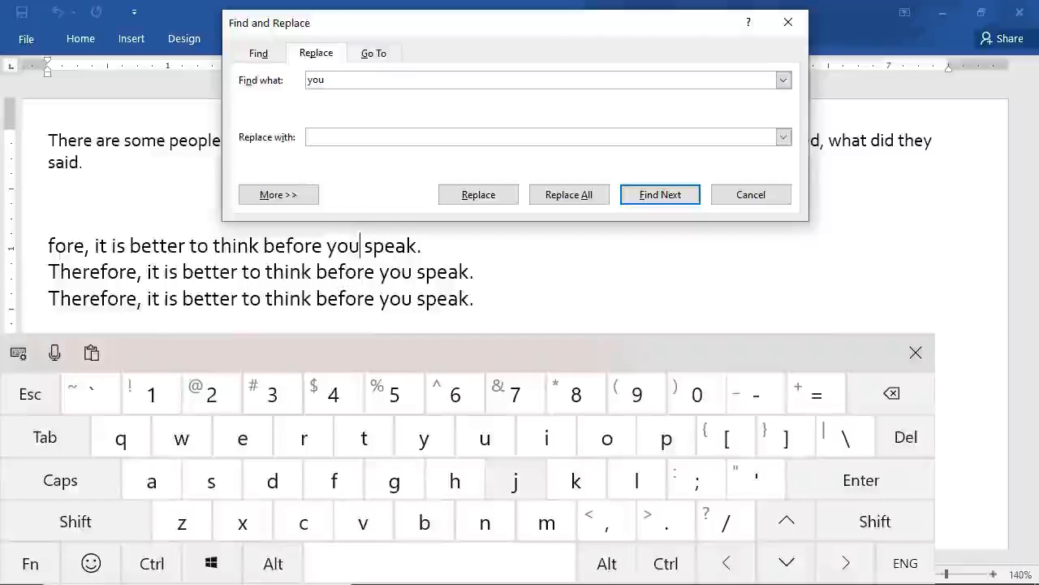
click(367, 441)
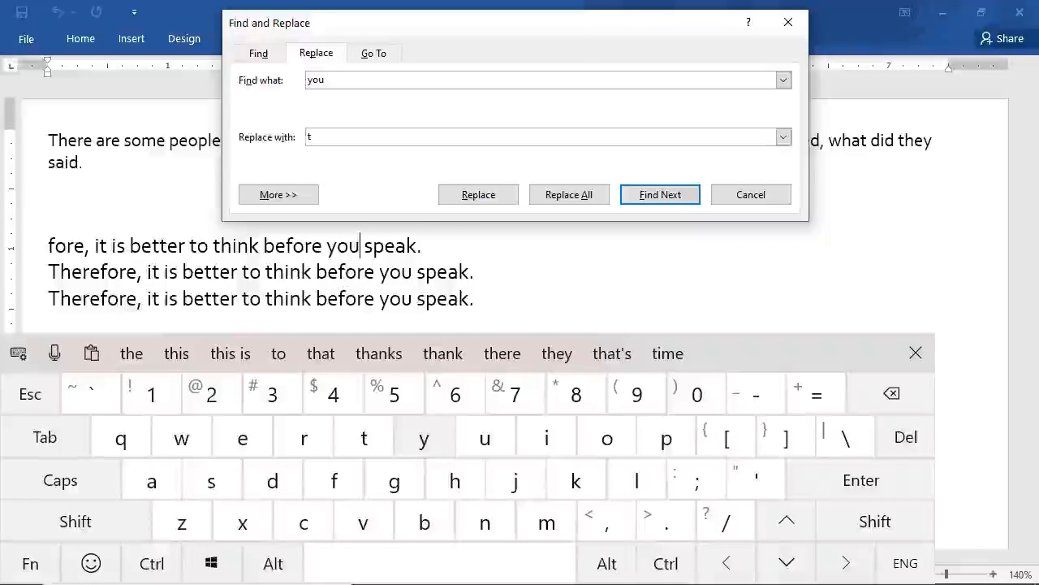
click(455, 480)
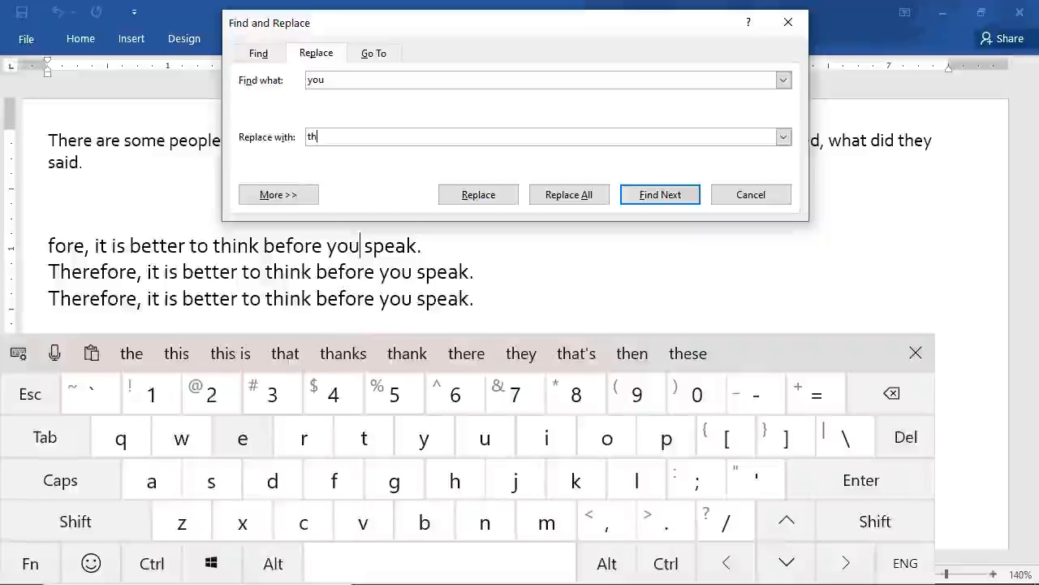
click(242, 438)
click(424, 439)
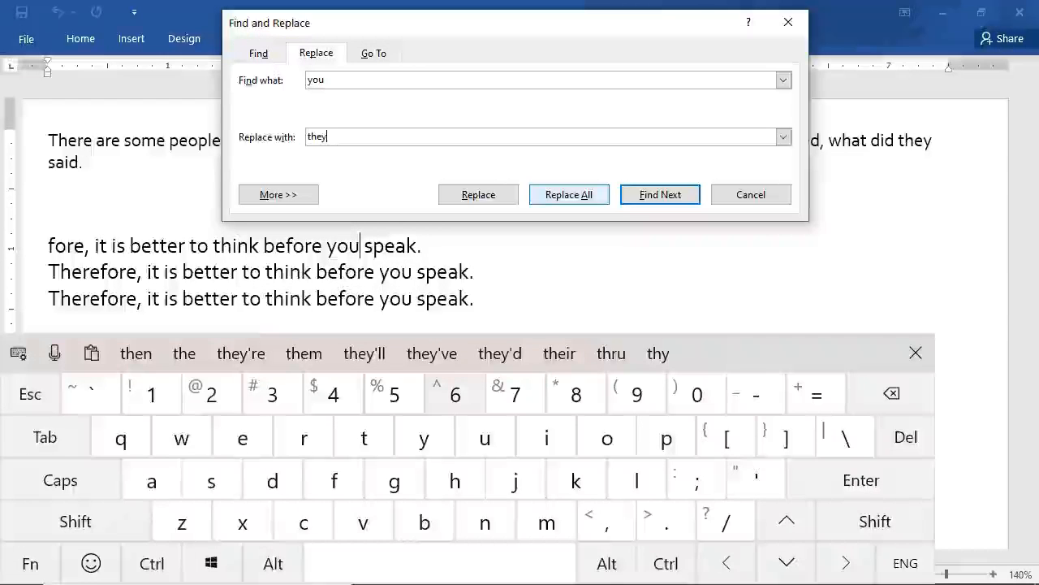
Replace every occurrence of "you" with "they" in the document and return to the text.
click(572, 192)
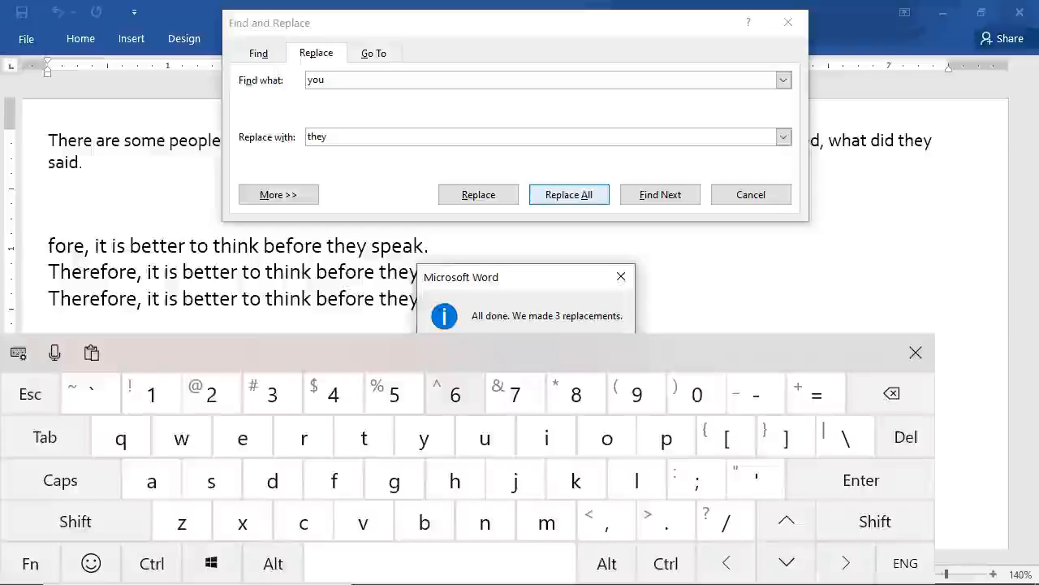
drag(556, 276, 557, 218)
click(528, 295)
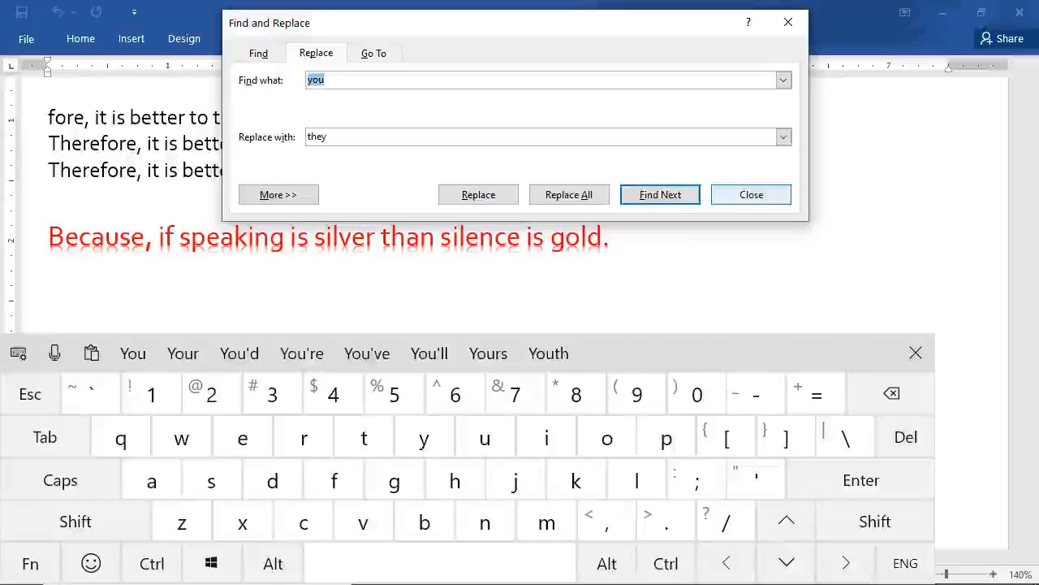
click(731, 195)
click(555, 184)
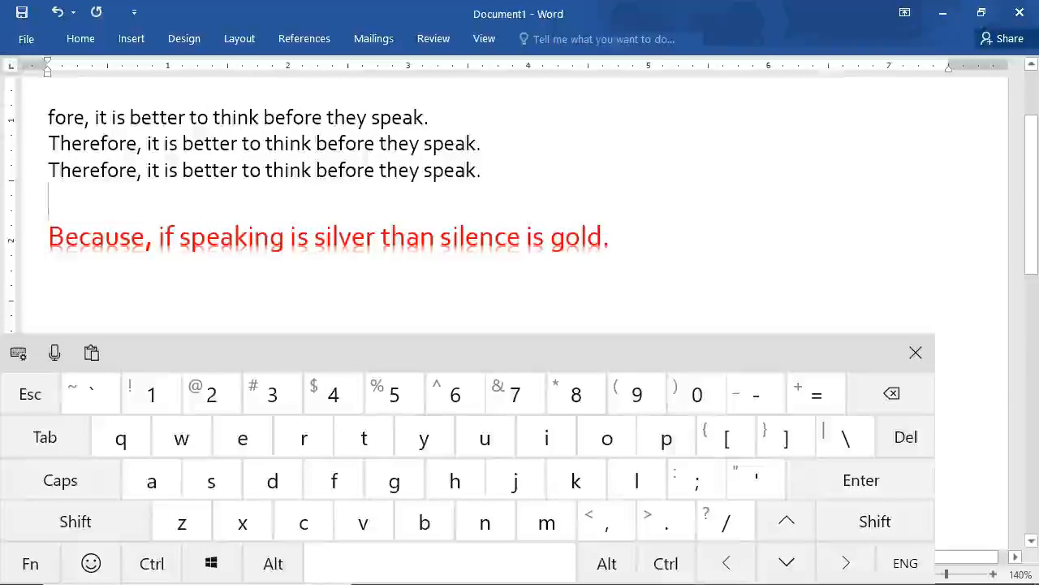